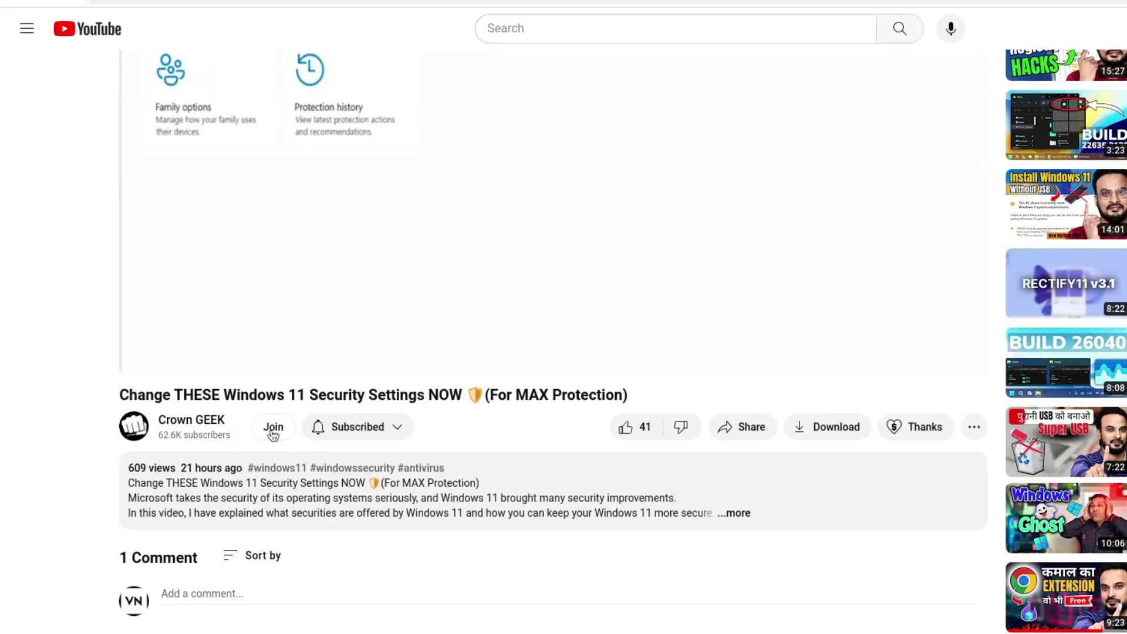
Look through the channel membership tiers, highlighting the Personal Chat to Fix PC issues perk.
{"action": "left_click", "coordinate": [273, 427]}
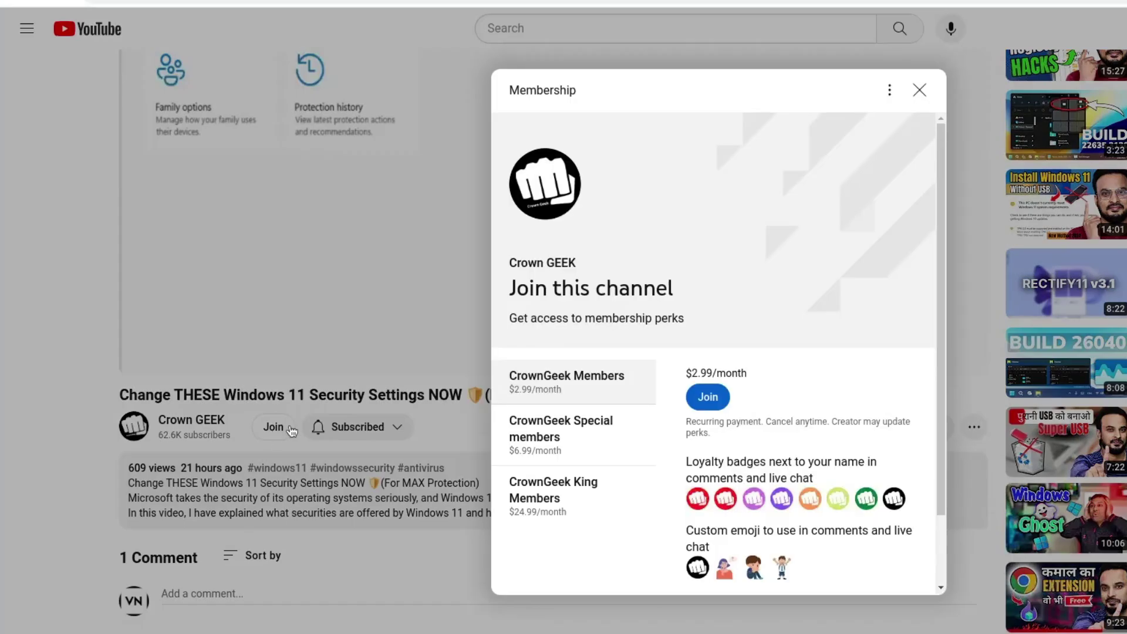
{"action": "left_click", "coordinate": [557, 458]}
{"action": "left_click", "coordinate": [564, 494]}
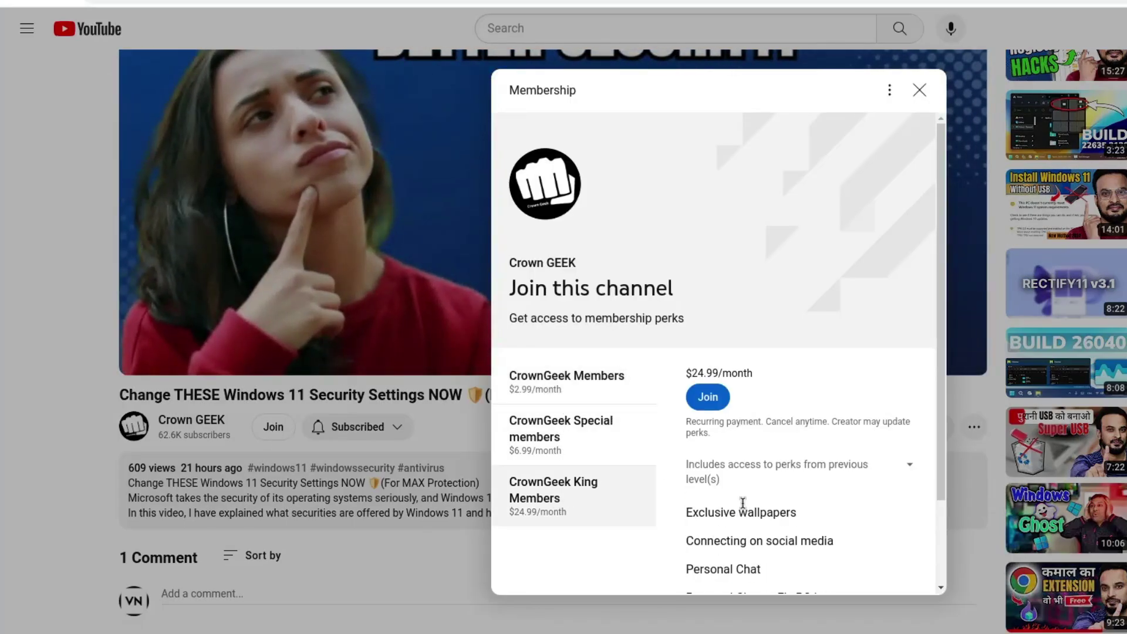
{"action": "scroll", "coordinate": [690, 465], "scroll_direction": "down", "scroll_amount": 2}
{"action": "left_click_drag", "start_coordinate": [691, 465], "coordinate": [768, 468]}
{"action": "left_click_drag", "start_coordinate": [686, 492], "coordinate": [874, 504]}
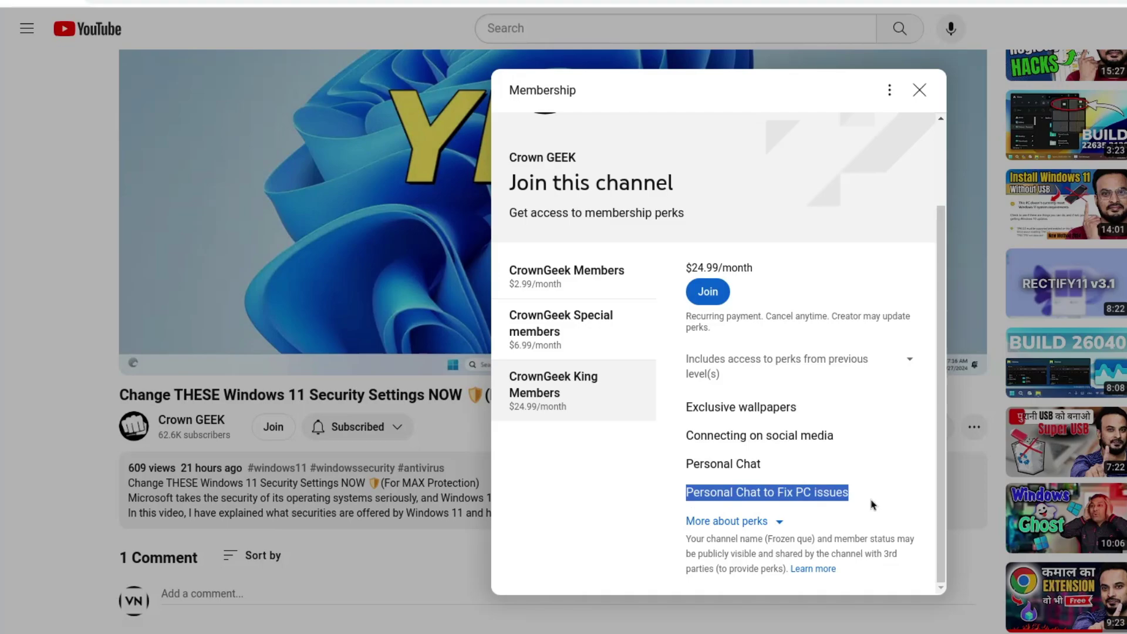
{"action": "left_click", "coordinate": [875, 483]}
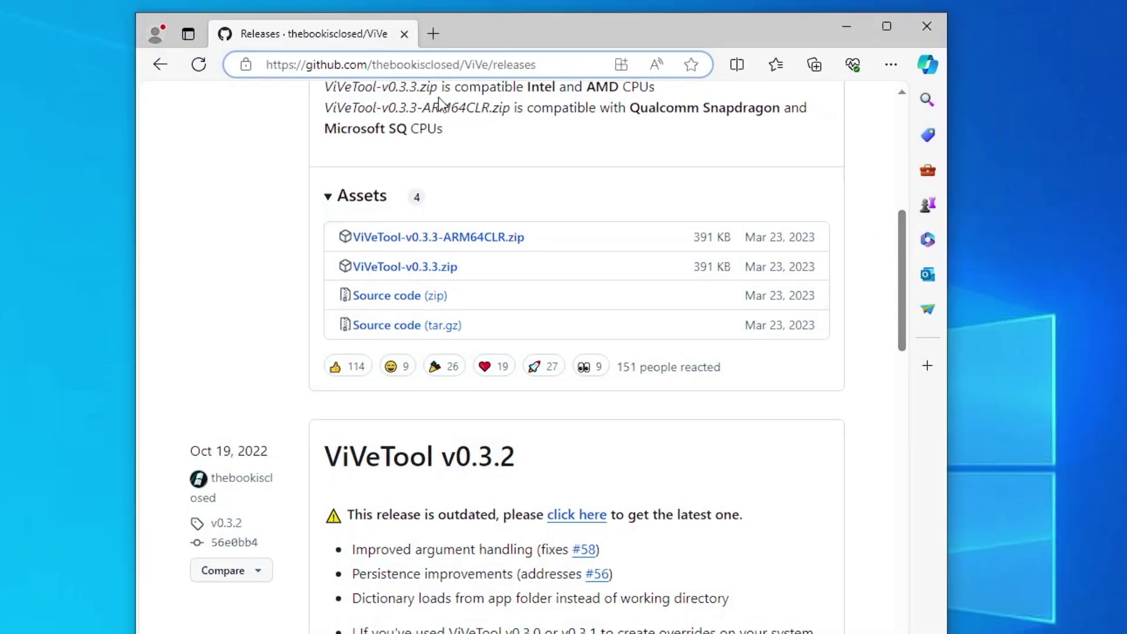
Download ViVeTool-v0.3.3.zip from the release's Assets list.
{"action": "left_click_drag", "start_coordinate": [516, 84], "coordinate": [534, 37]}
{"action": "scroll", "coordinate": [434, 363], "scroll_direction": "up", "scroll_amount": 10}
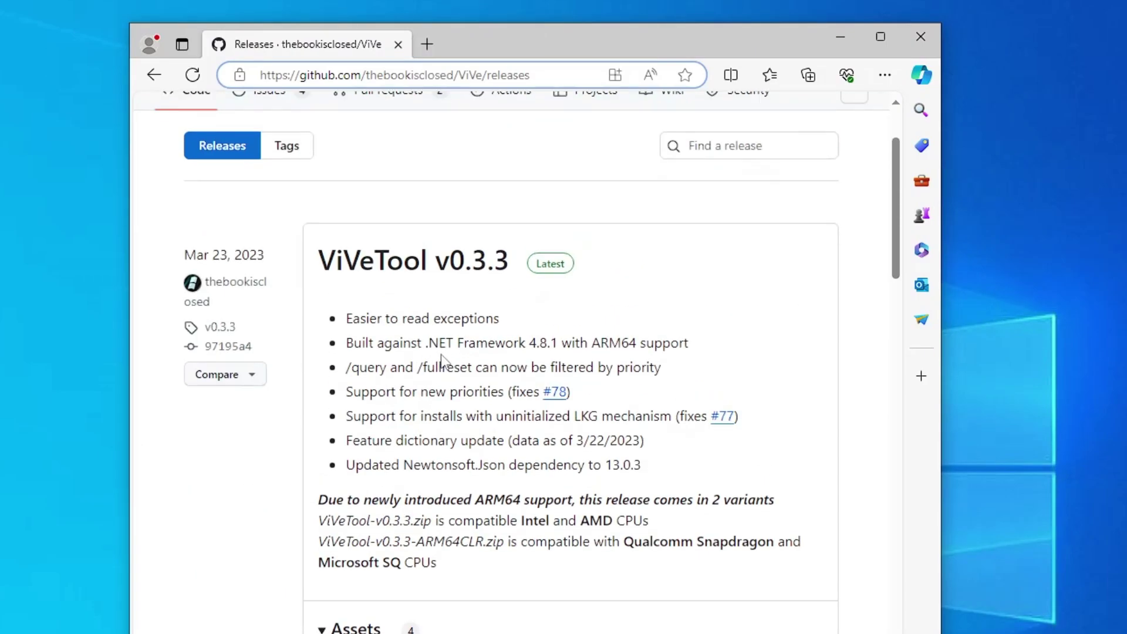
{"action": "scroll", "coordinate": [421, 436], "scroll_direction": "down", "scroll_amount": 5}
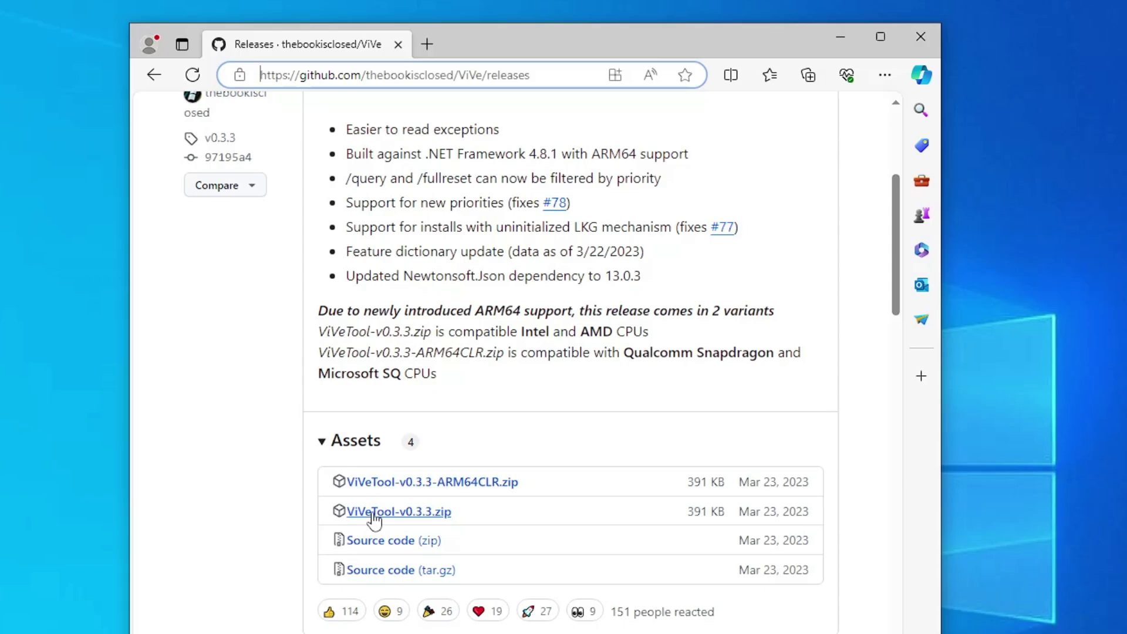
{"action": "left_click", "coordinate": [437, 516]}
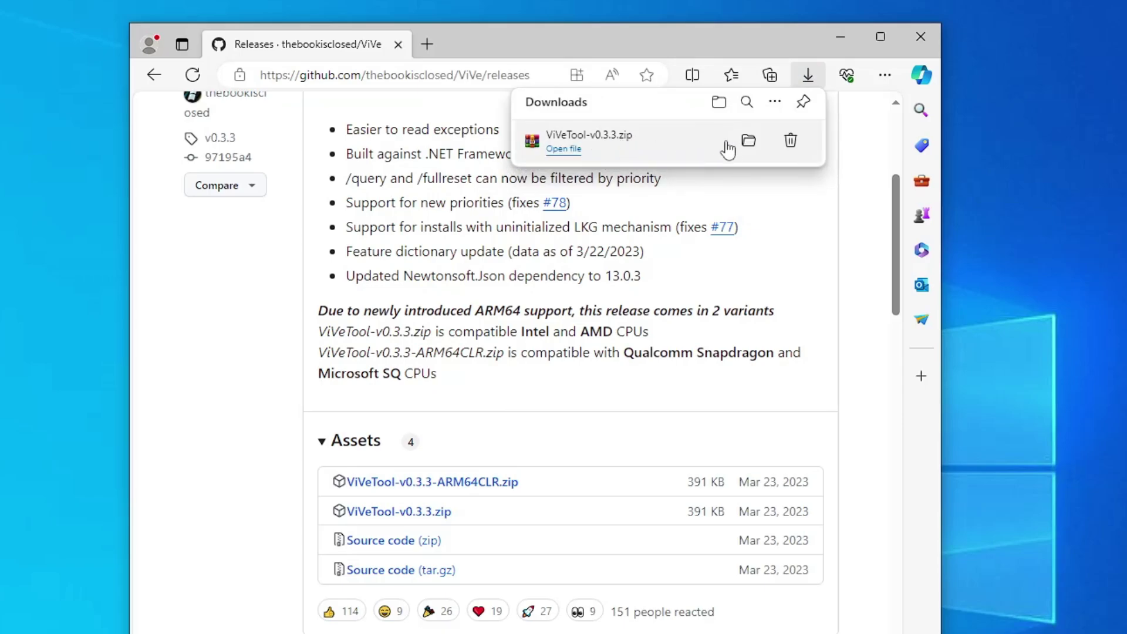
Extract the downloaded ViVeTool zip into a new ViVeTool-v0.3.3 folder under Documents.
{"action": "left_click", "coordinate": [748, 141]}
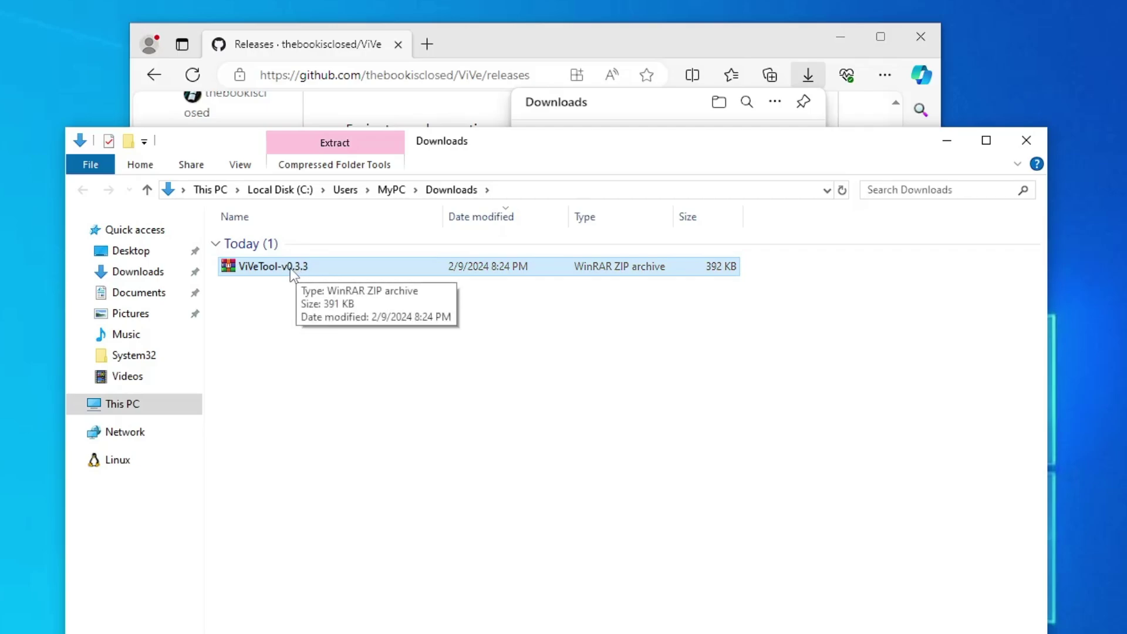
{"action": "right_click", "coordinate": [304, 268]}
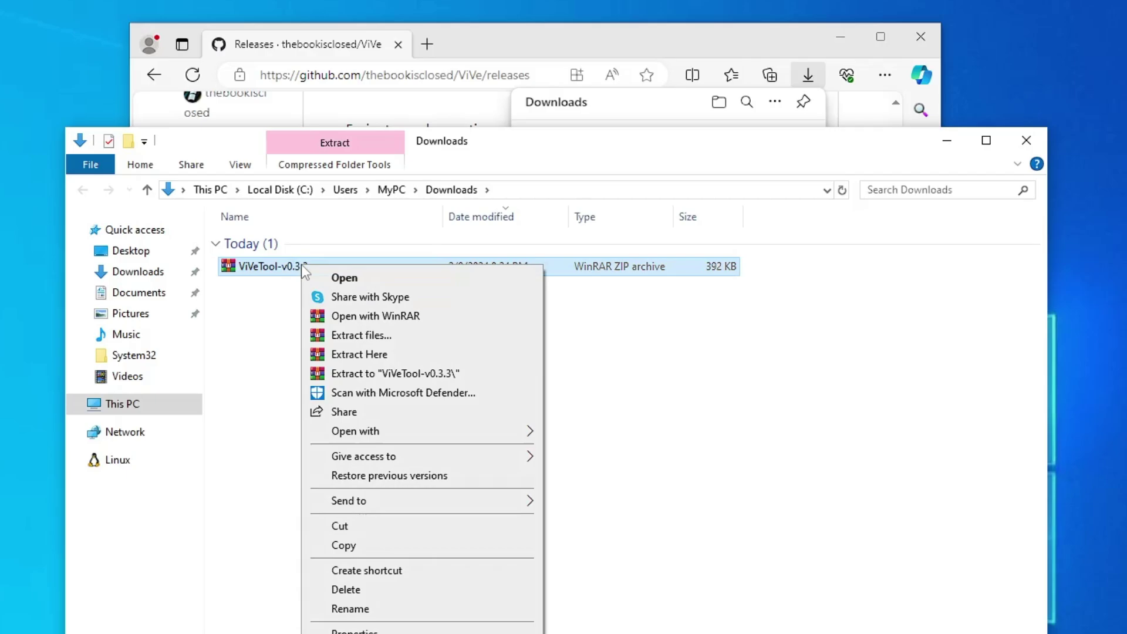
{"action": "left_click", "coordinate": [379, 338]}
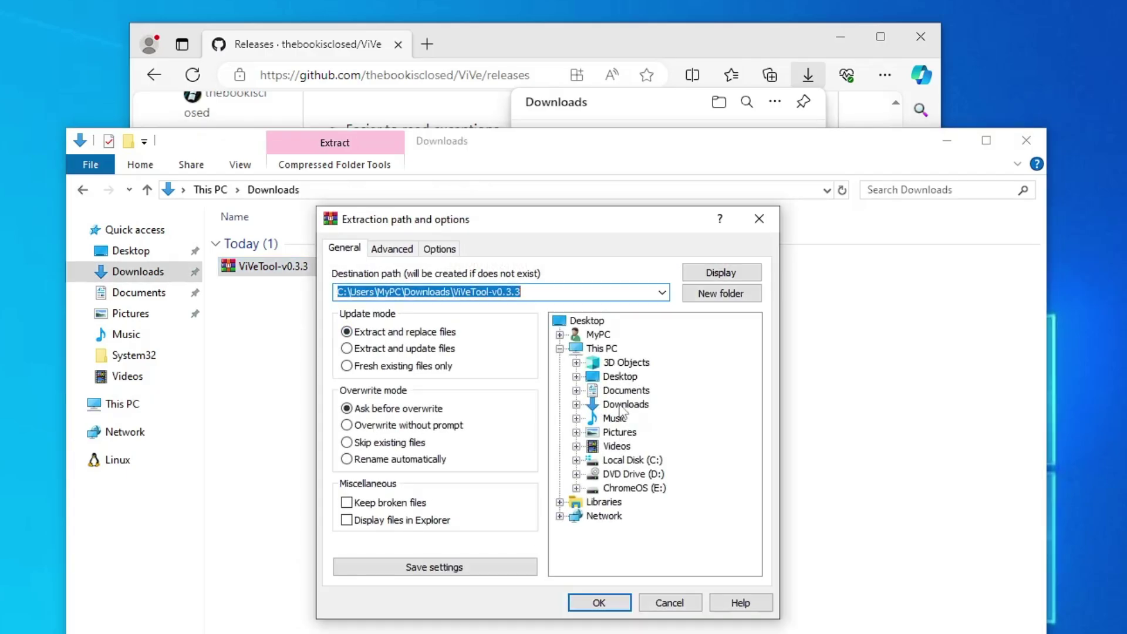
{"action": "left_click", "coordinate": [627, 392]}
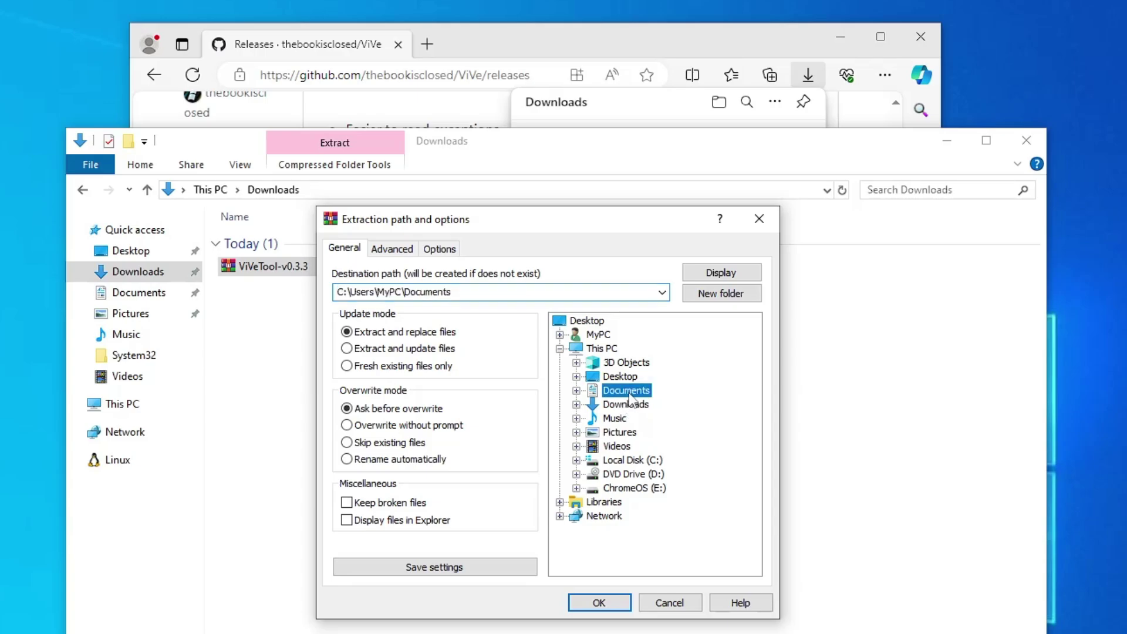
{"action": "left_click", "coordinate": [731, 294]}
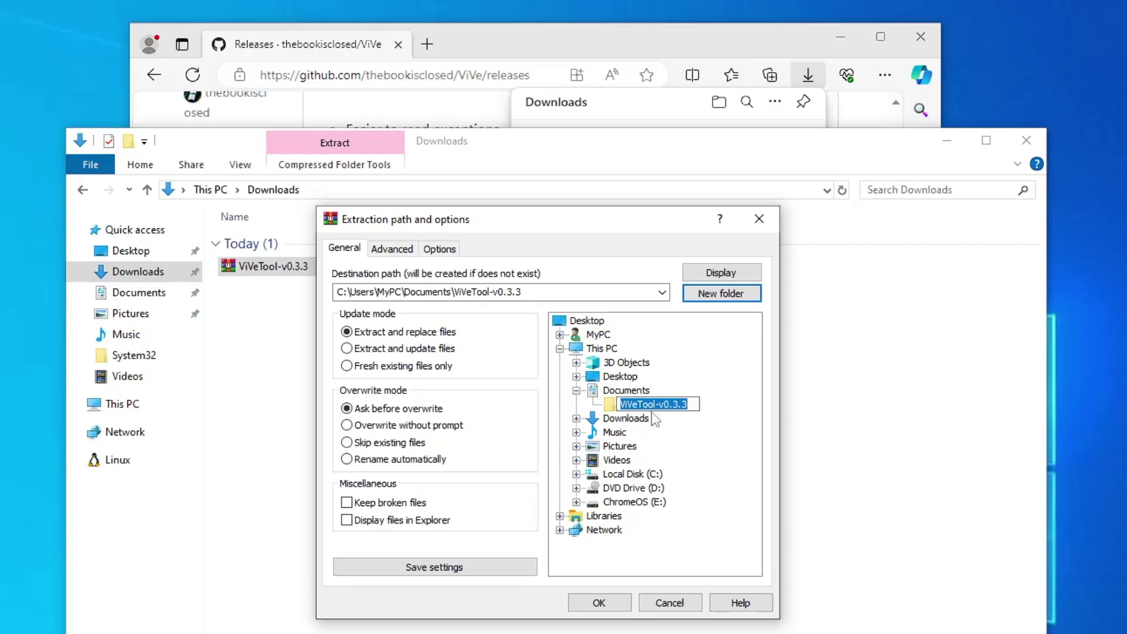
{"action": "left_click", "coordinate": [615, 605]}
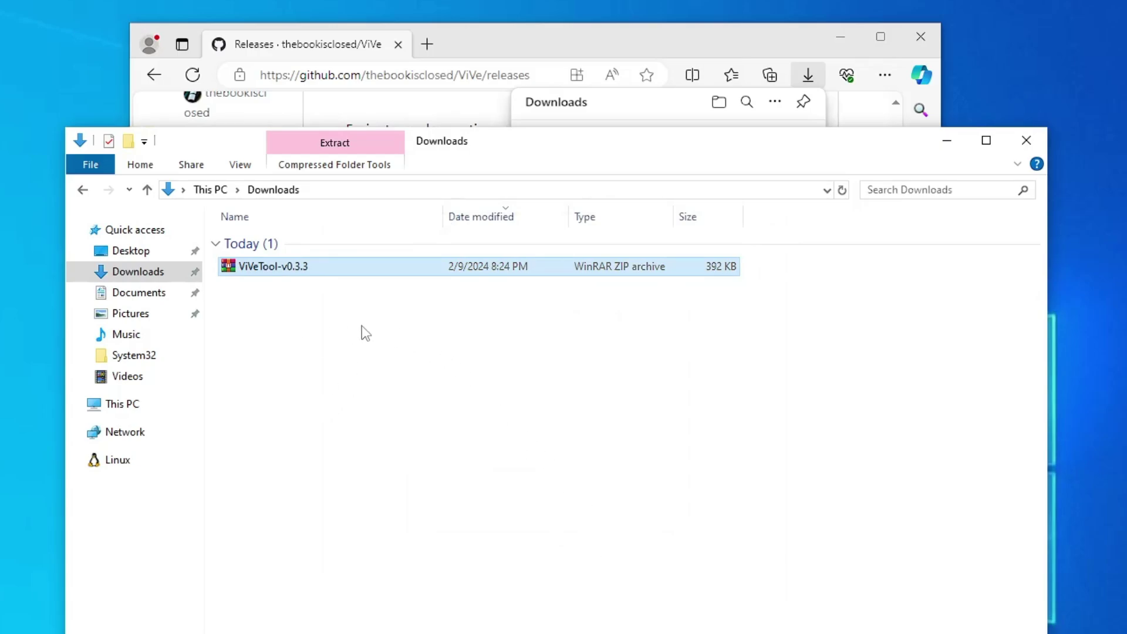
Open the ViVeTool-v0.3.3 folder in Documents and copy its full path from the address bar.
{"action": "left_click", "coordinate": [141, 293]}
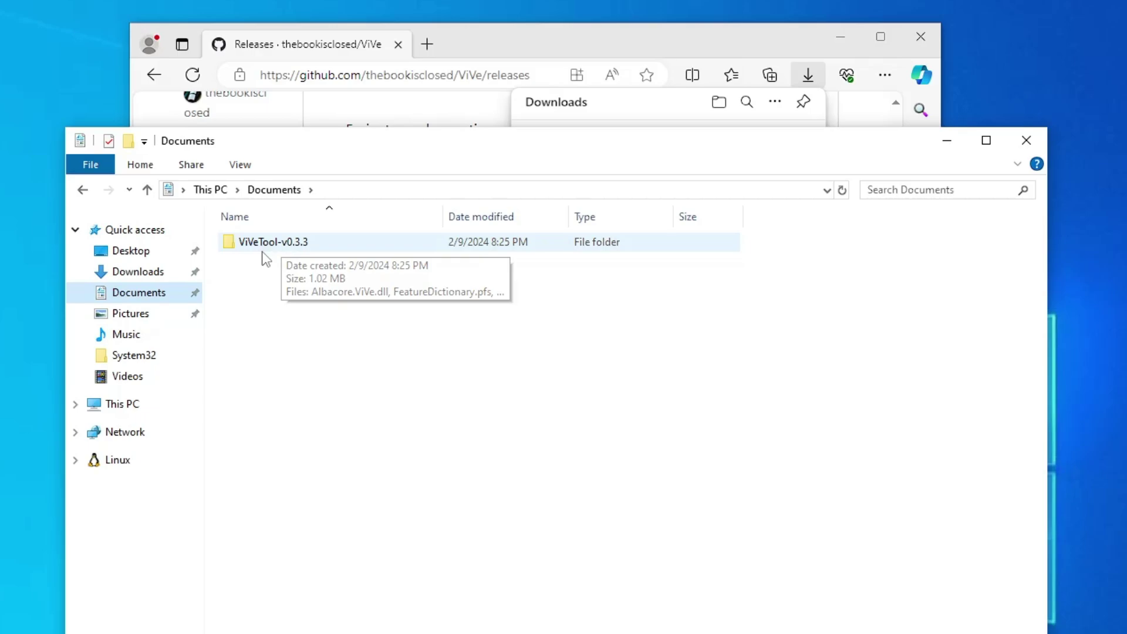
{"action": "double_click", "coordinate": [280, 252]}
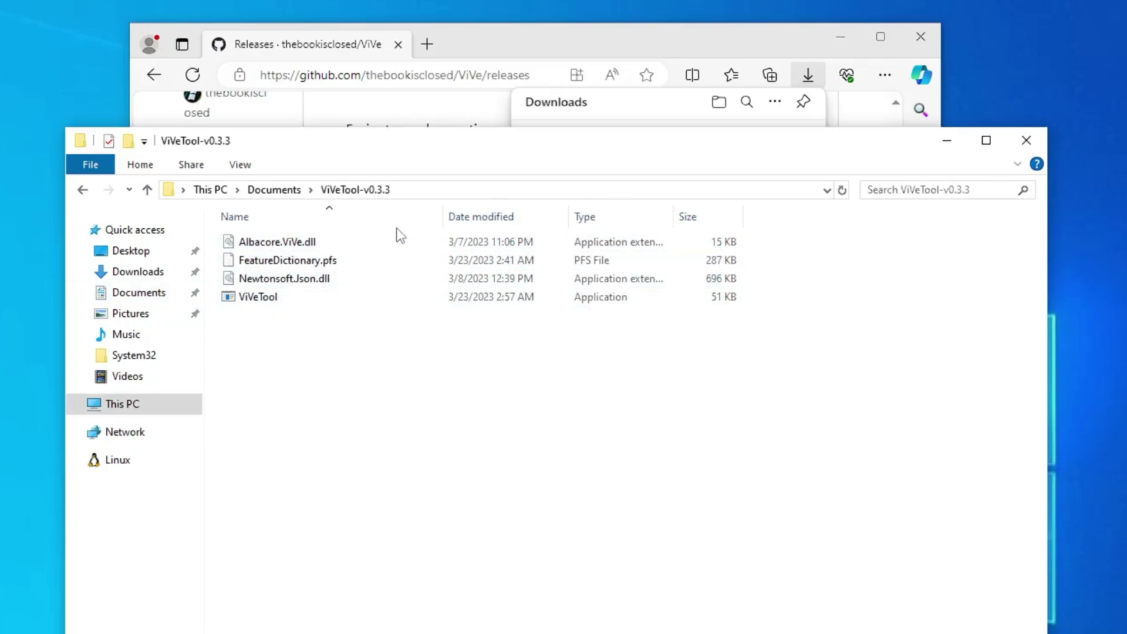
{"action": "left_click", "coordinate": [425, 189]}
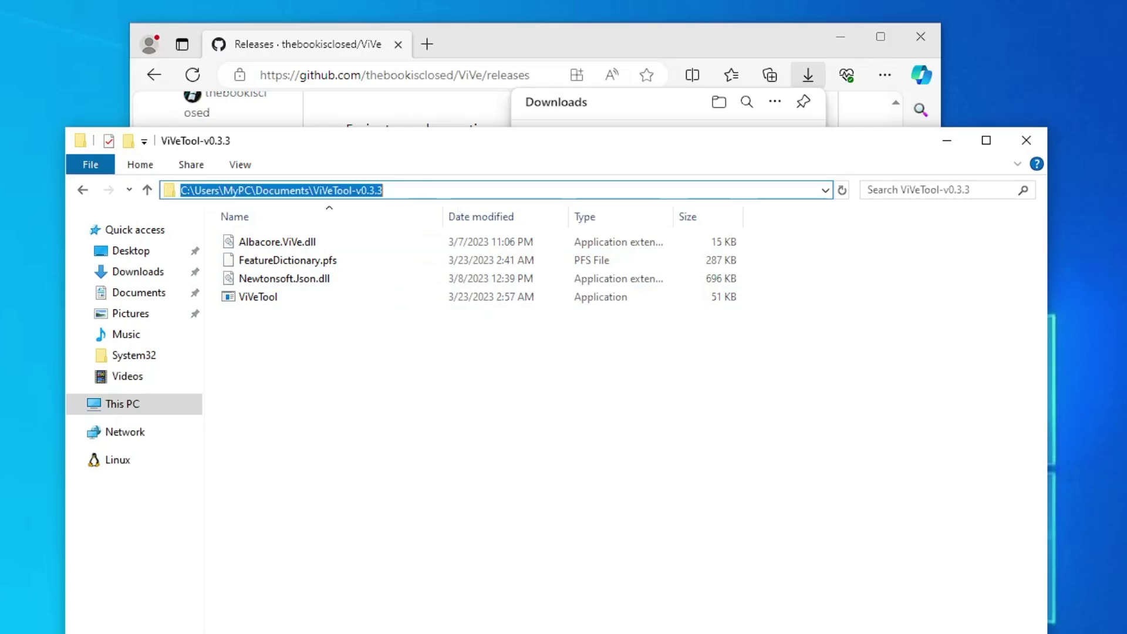
{"action": "right_click", "coordinate": [351, 192]}
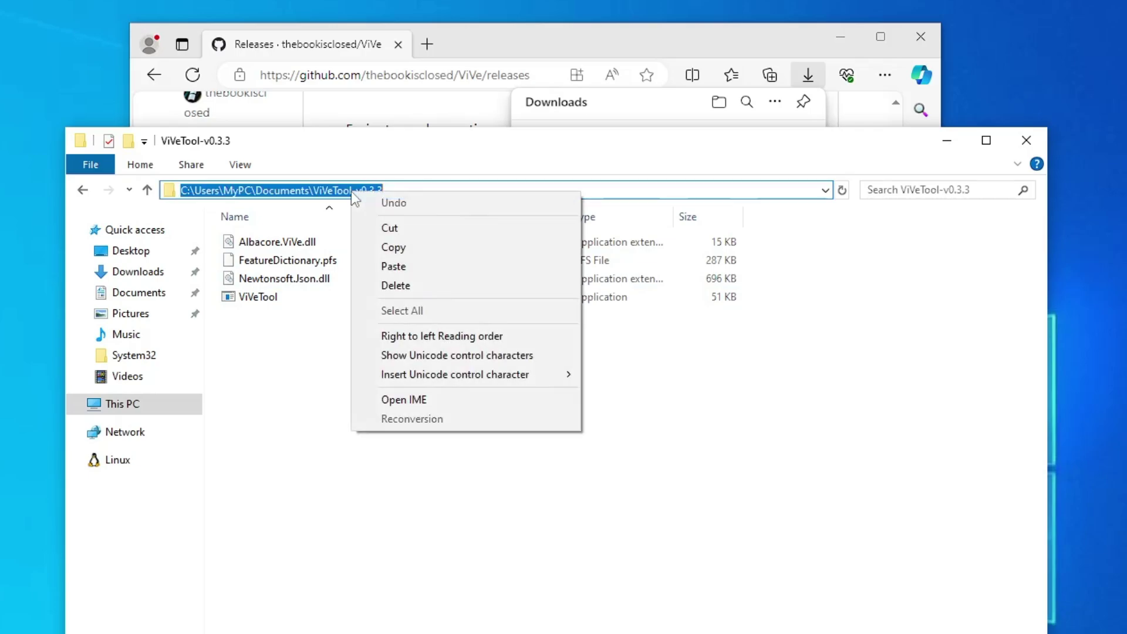
{"action": "left_click", "coordinate": [393, 250]}
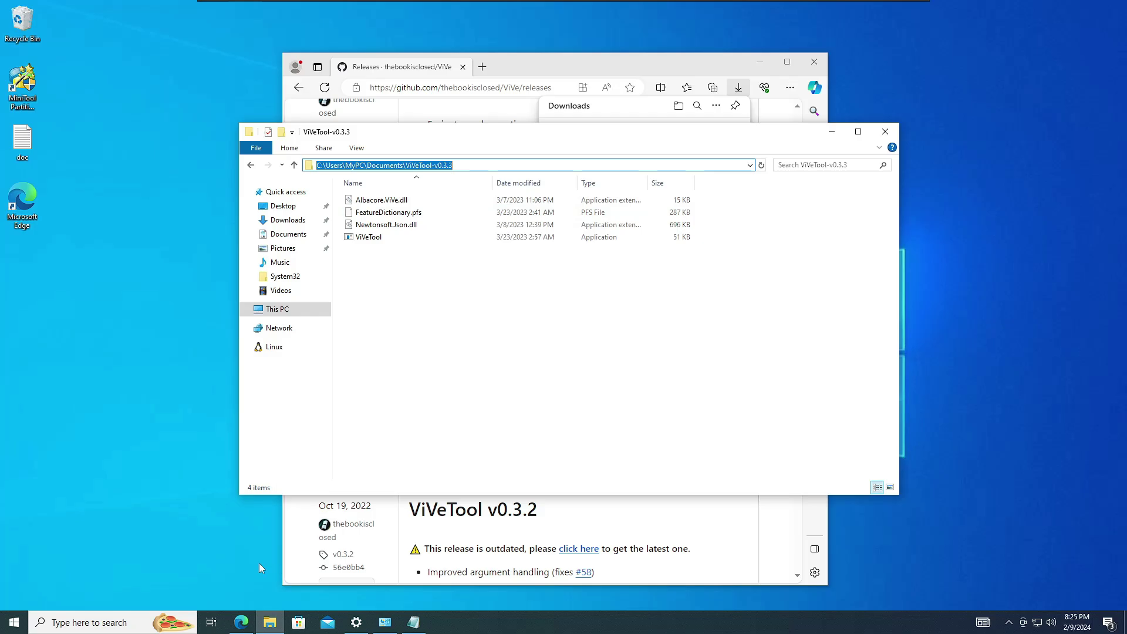
Open Command Prompt as administrator and change directory to the ViVeTool-v0.3.3 folder.
{"action": "key", "text": "super+s"}
{"action": "type", "text": "cmd"}
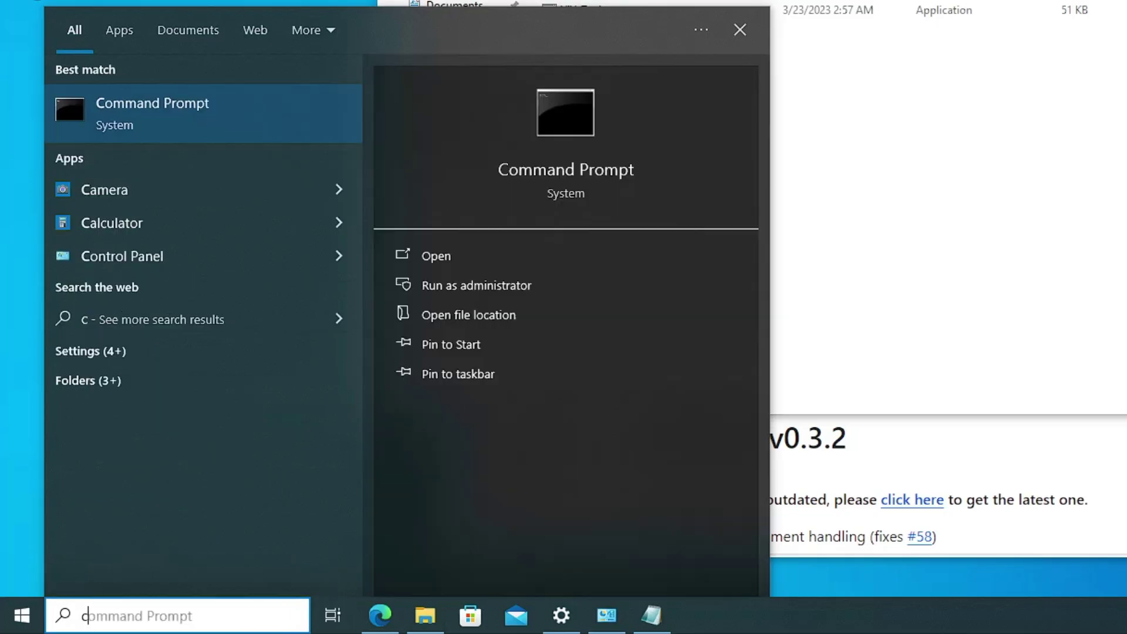
{"action": "right_click", "coordinate": [237, 101]}
{"action": "left_click", "coordinate": [294, 121]}
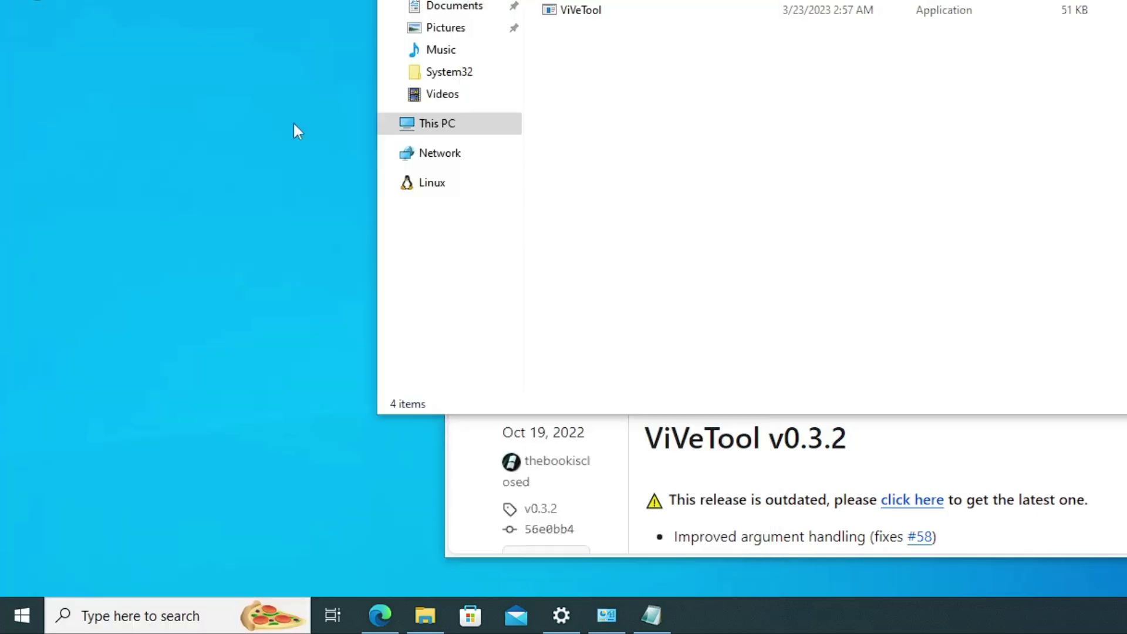
{"action": "left_click", "coordinate": [743, 243]}
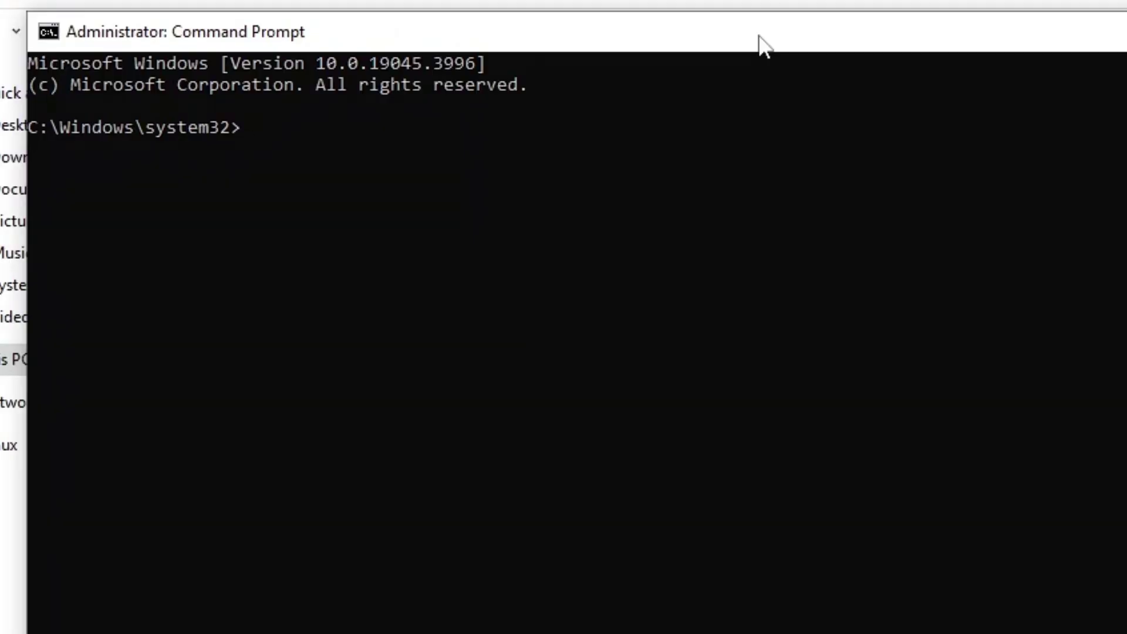
{"action": "type", "text": "cd"}
{"action": "key", "text": "ctrl+v"}
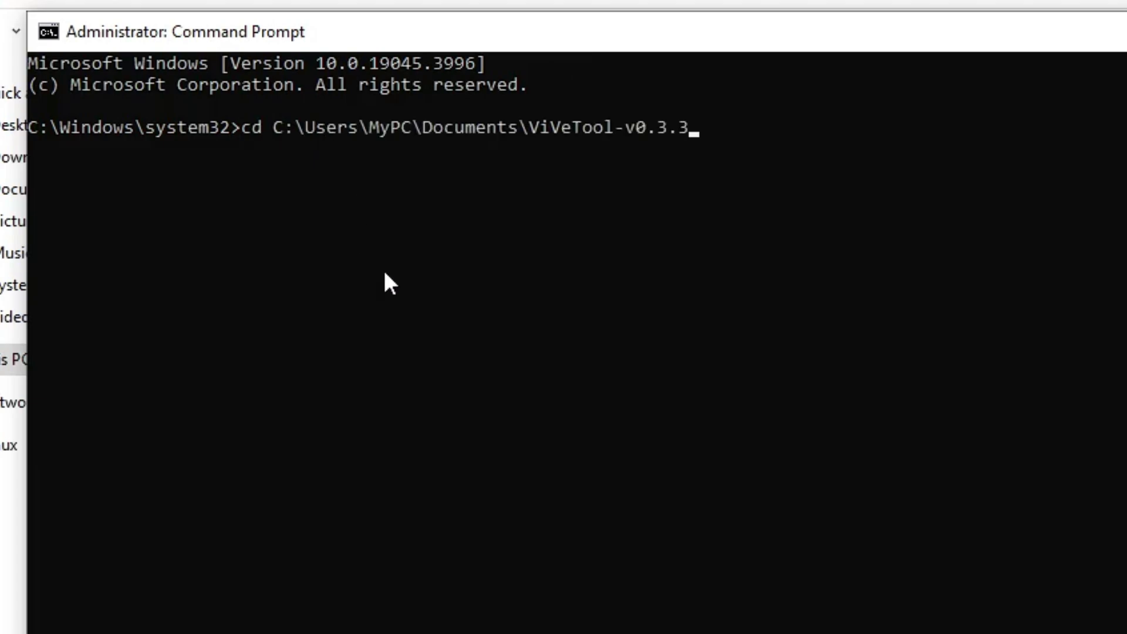
{"action": "key", "text": "Return"}
Run vivetool /enable /id:46686174,47530616,44755019, copied from Notepad.
{"action": "key", "text": "alt+Tab"}
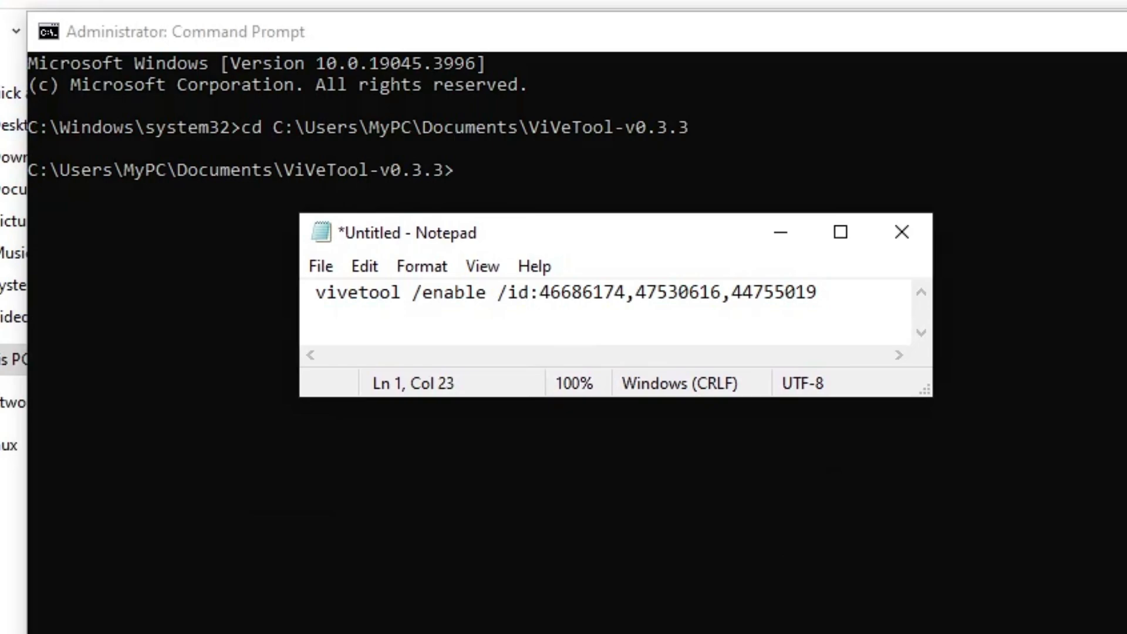
{"action": "key", "text": "Home"}
{"action": "key", "text": "shift+Right"}
{"action": "key", "text": "shift+Right"}
{"action": "key", "text": "shift+Right"}
{"action": "key", "text": "shift+Right"}
{"action": "key", "text": "shift+Right"}
{"action": "key", "text": "shift+Right"}
{"action": "key", "text": "shift+Right"}
{"action": "key", "text": "shift+Right"}
{"action": "key", "text": "shift+Right"}
{"action": "key", "text": "shift+Right"}
{"action": "key", "text": "shift+Right"}
{"action": "key", "text": "shift+Right"}
{"action": "key", "text": "shift+Right"}
{"action": "key", "text": "shift+Right"}
{"action": "key", "text": "shift+Right"}
{"action": "key", "text": "shift+Right"}
{"action": "key", "text": "shift+Right"}
{"action": "key", "text": "shift+Right"}
{"action": "key", "text": "shift+Right"}
{"action": "key", "text": "shift+Right"}
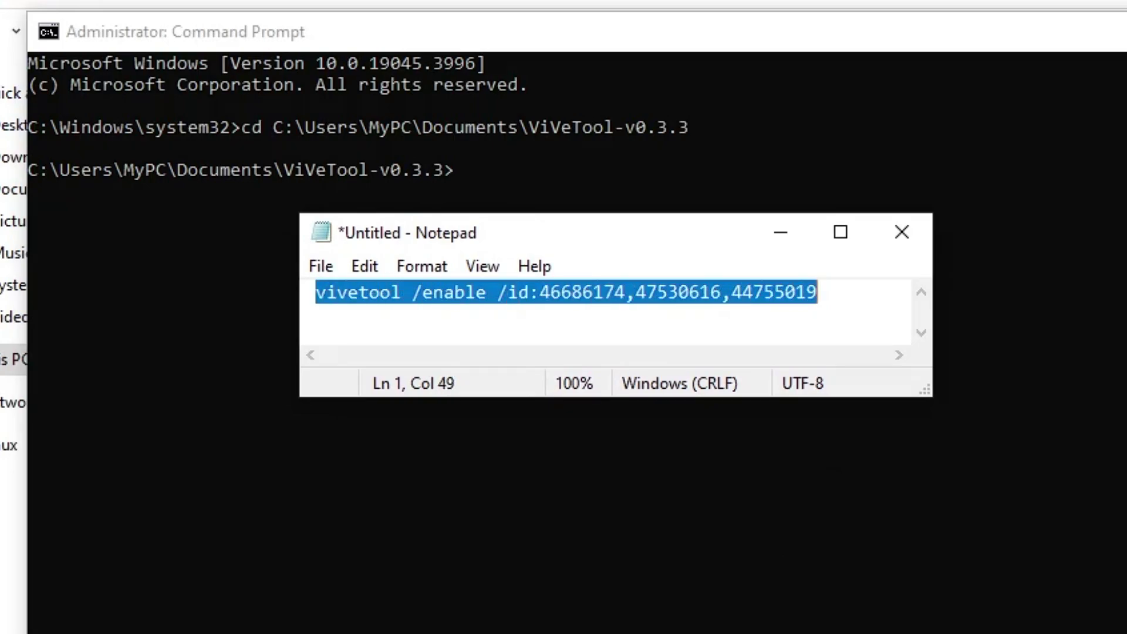
{"action": "right_click", "coordinate": [785, 289]}
{"action": "left_click", "coordinate": [841, 372]}
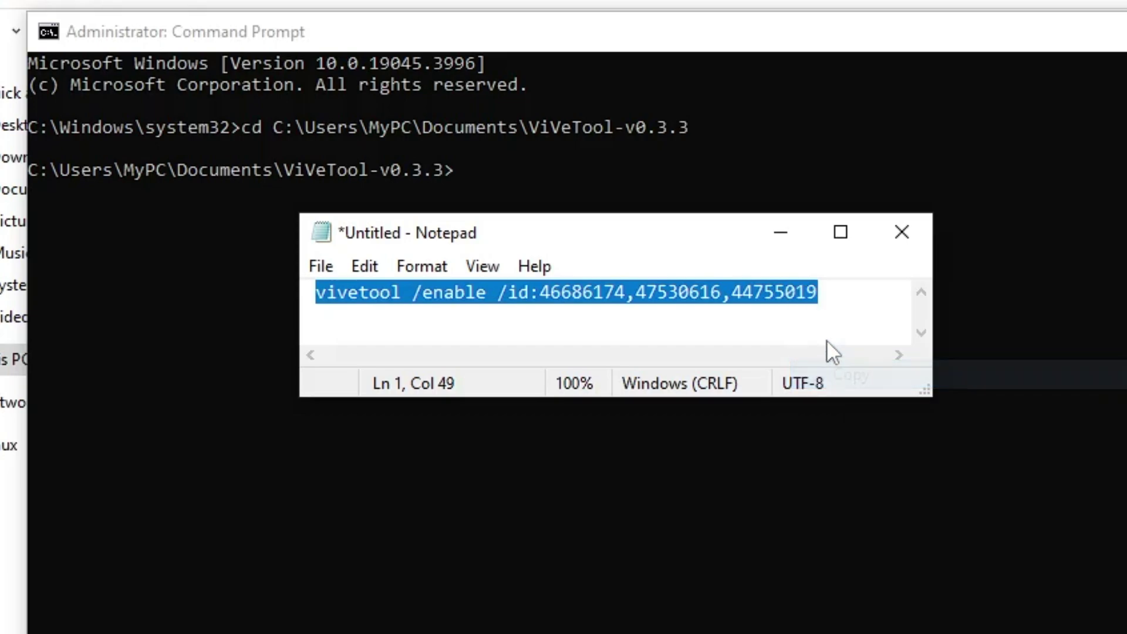
{"action": "left_click", "coordinate": [787, 233]}
{"action": "key", "text": "ctrl+v"}
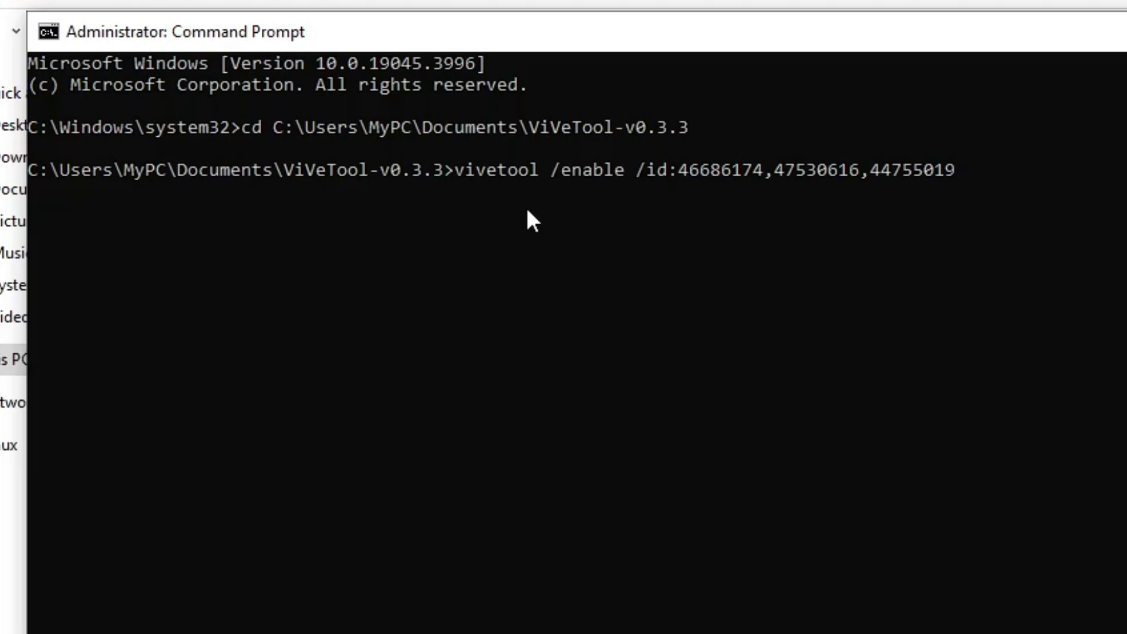
{"action": "key", "text": "Return"}
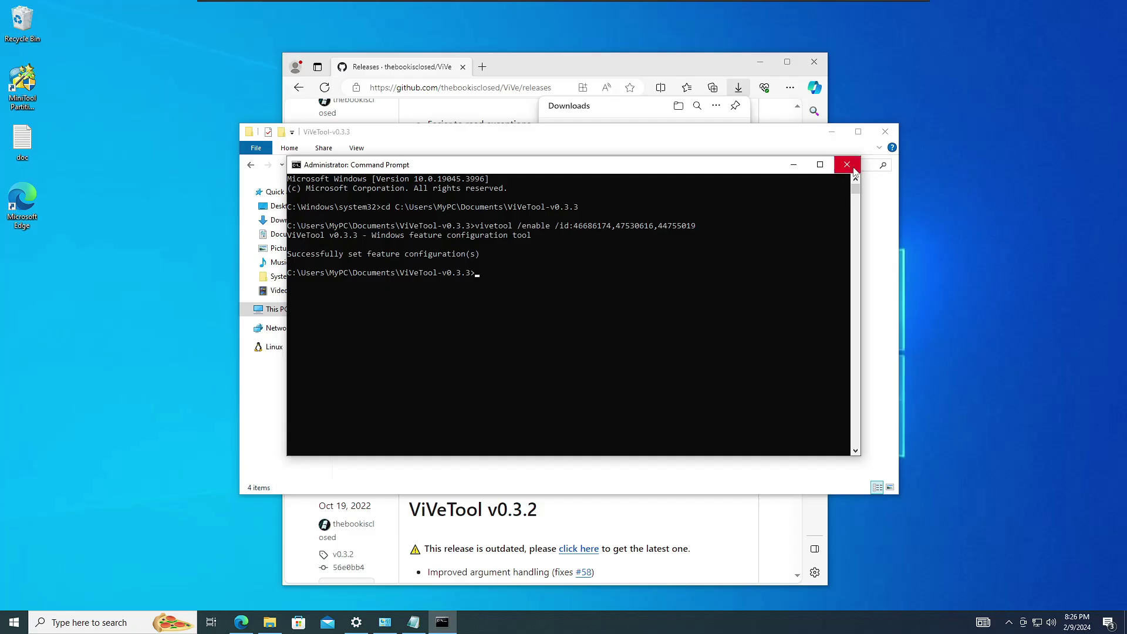
Close Command Prompt, File Explorer and Edge, then bring up the taskbar search panel.
{"action": "left_click", "coordinate": [847, 166]}
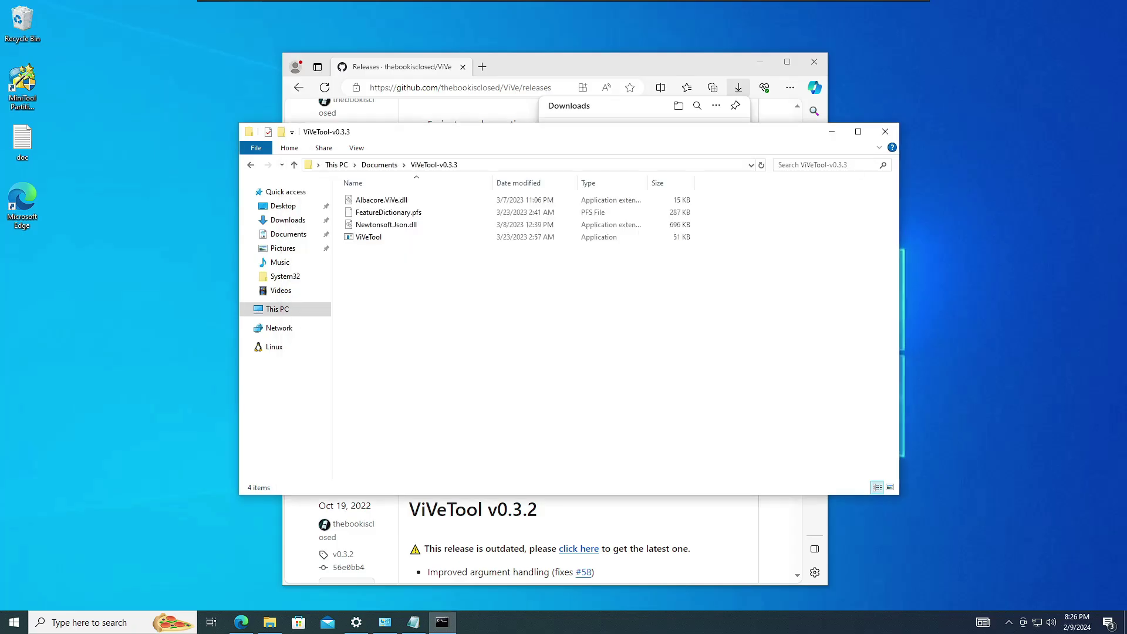
{"action": "left_click", "coordinate": [885, 133]}
{"action": "left_click", "coordinate": [816, 62]}
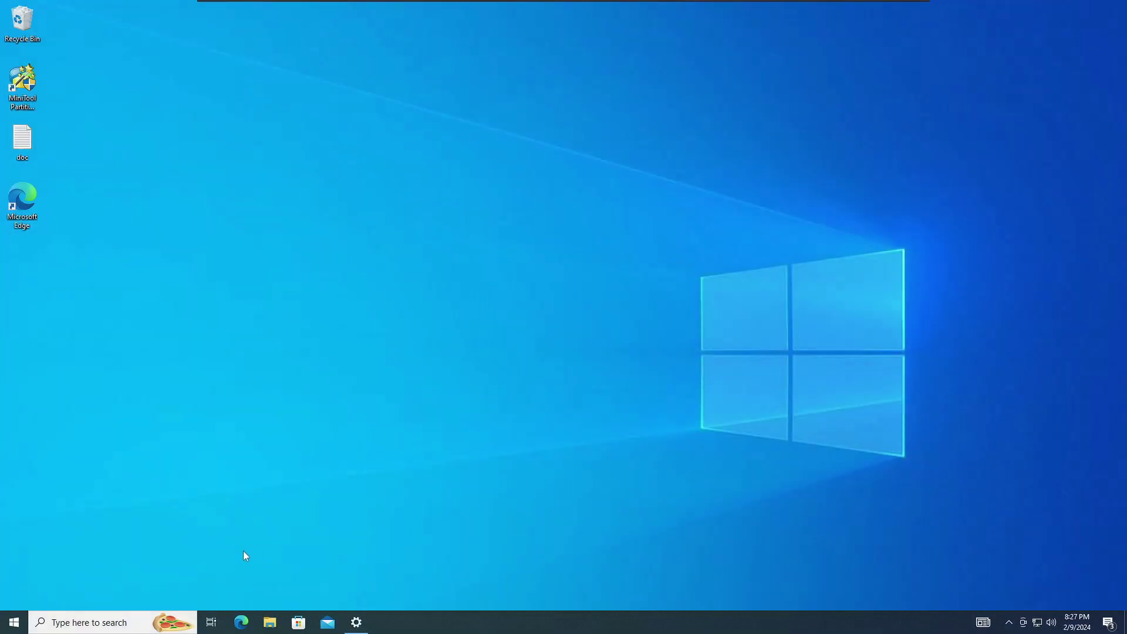
{"action": "left_click", "coordinate": [148, 617]}
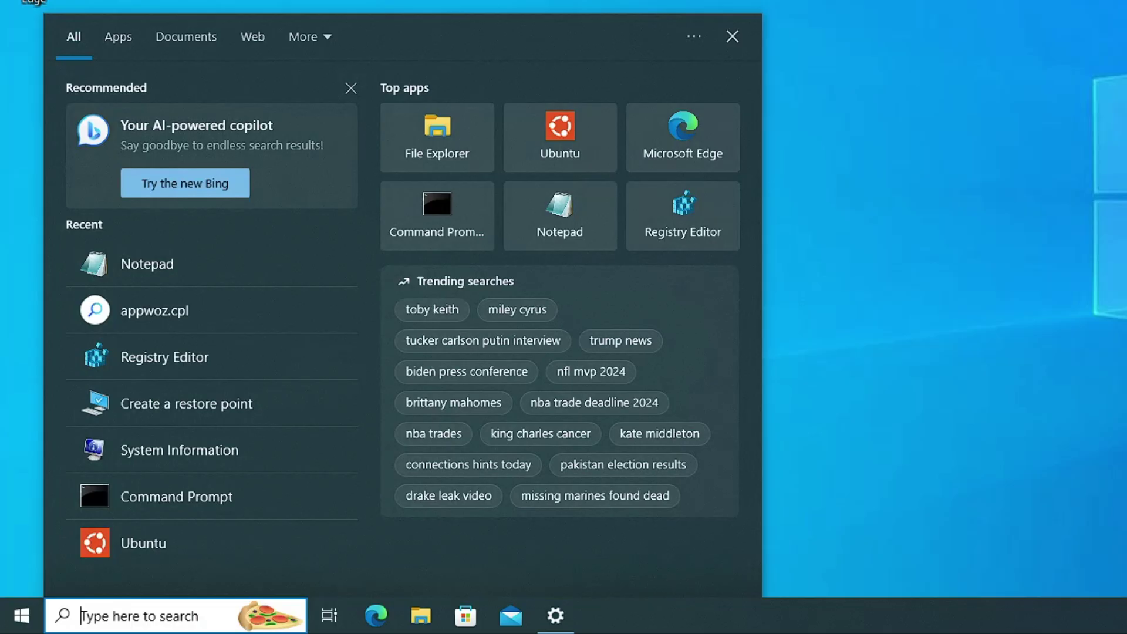
Launch Registry Editor as administrator and expand HKEY_CURRENT_USER\SOFTWARE\Microsoft.
{"action": "type", "text": "registry"}
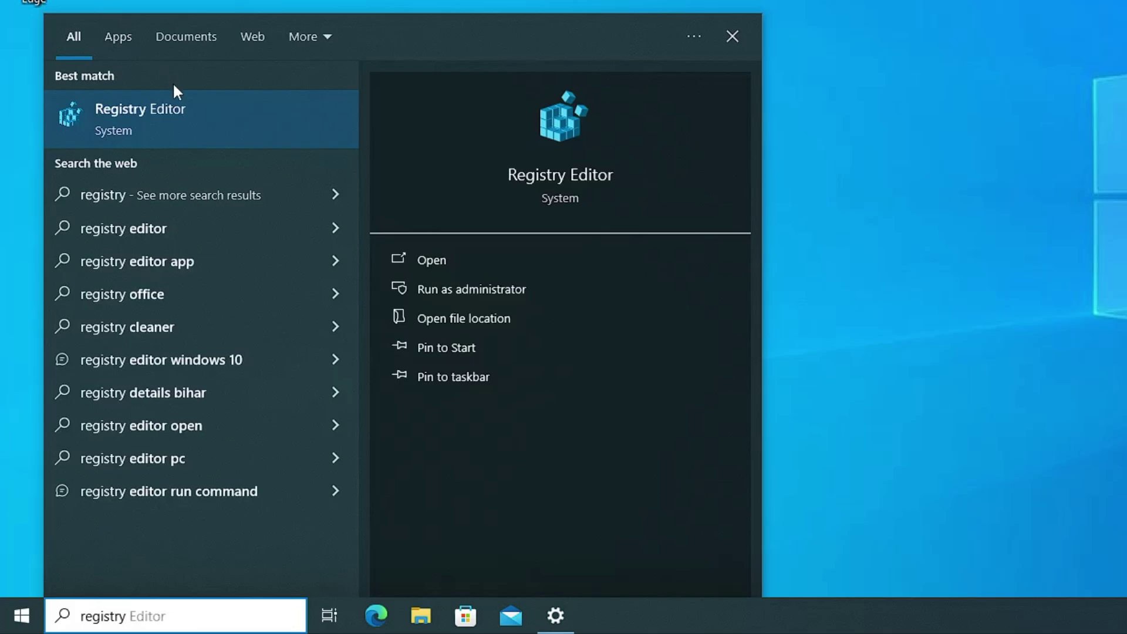
{"action": "left_click", "coordinate": [181, 116]}
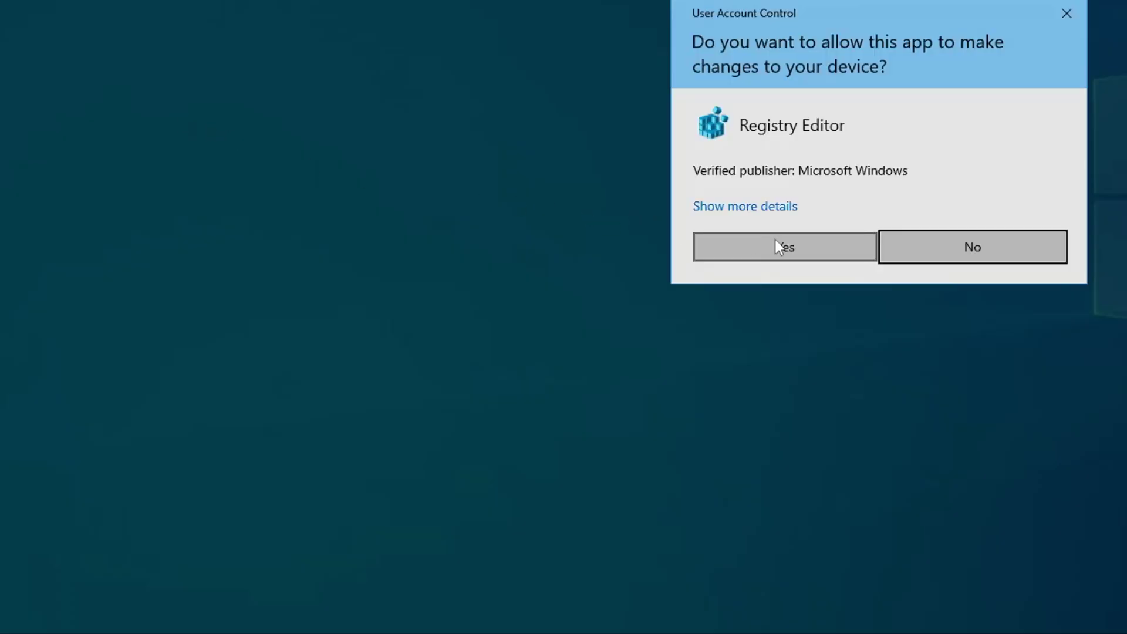
{"action": "left_click", "coordinate": [776, 245]}
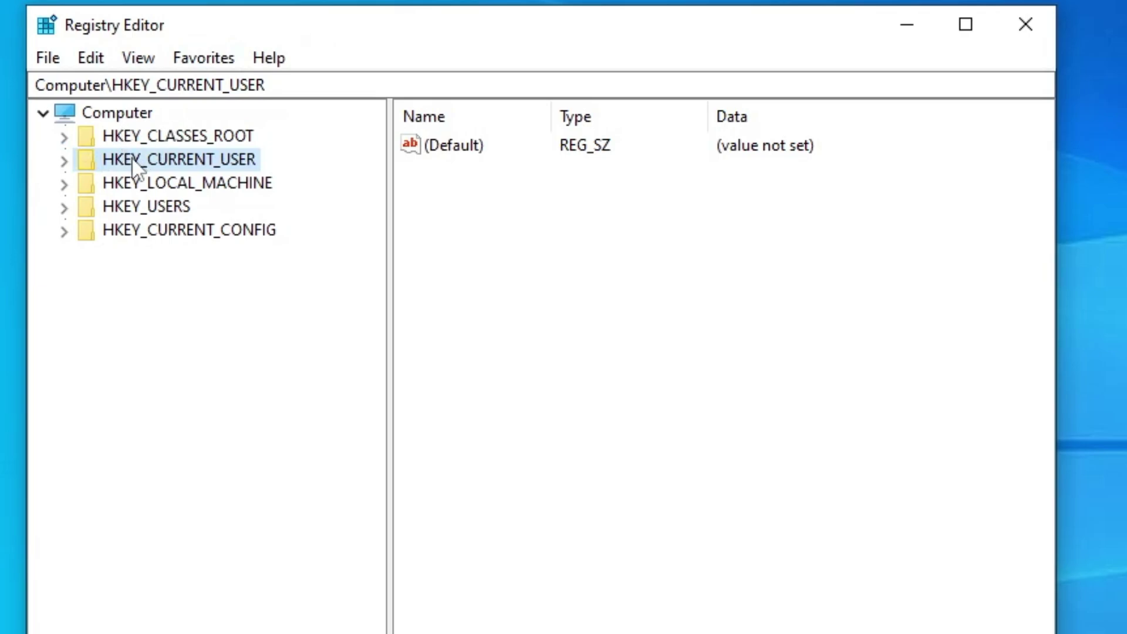
{"action": "double_click", "coordinate": [226, 167]}
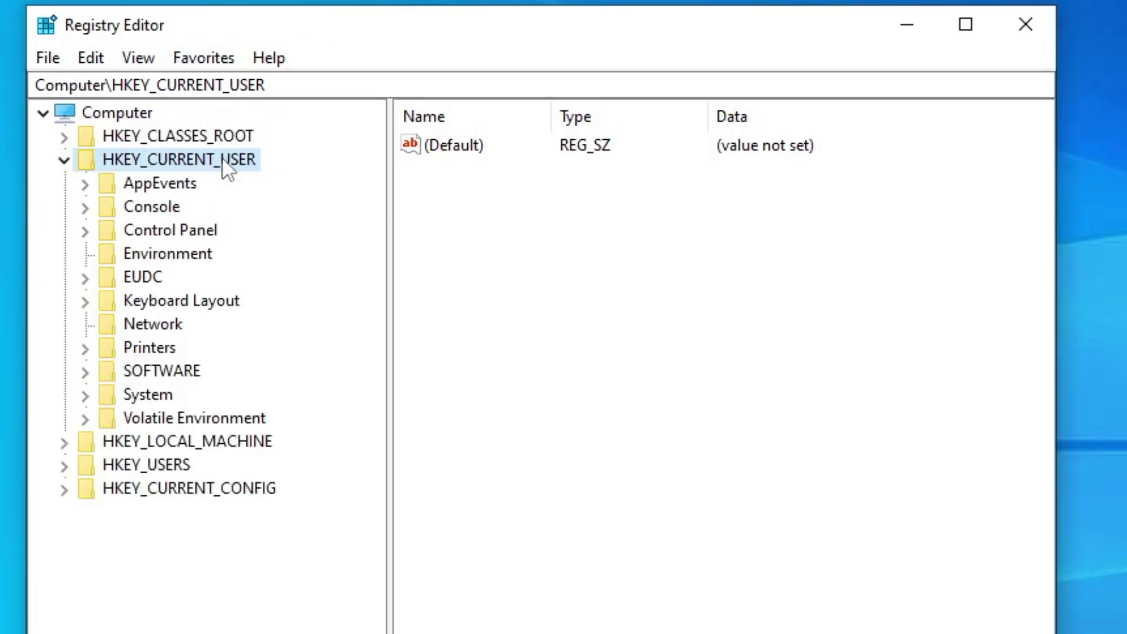
{"action": "left_click", "coordinate": [164, 379]}
{"action": "double_click", "coordinate": [163, 376]}
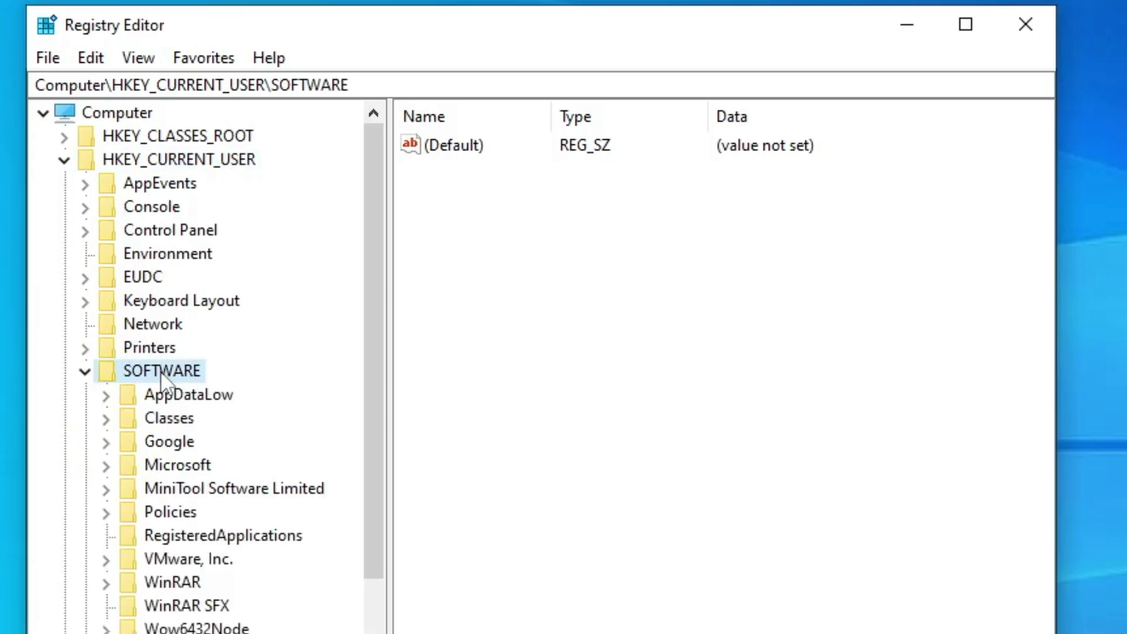
{"action": "scroll", "coordinate": [164, 393], "scroll_direction": "down", "scroll_amount": 1}
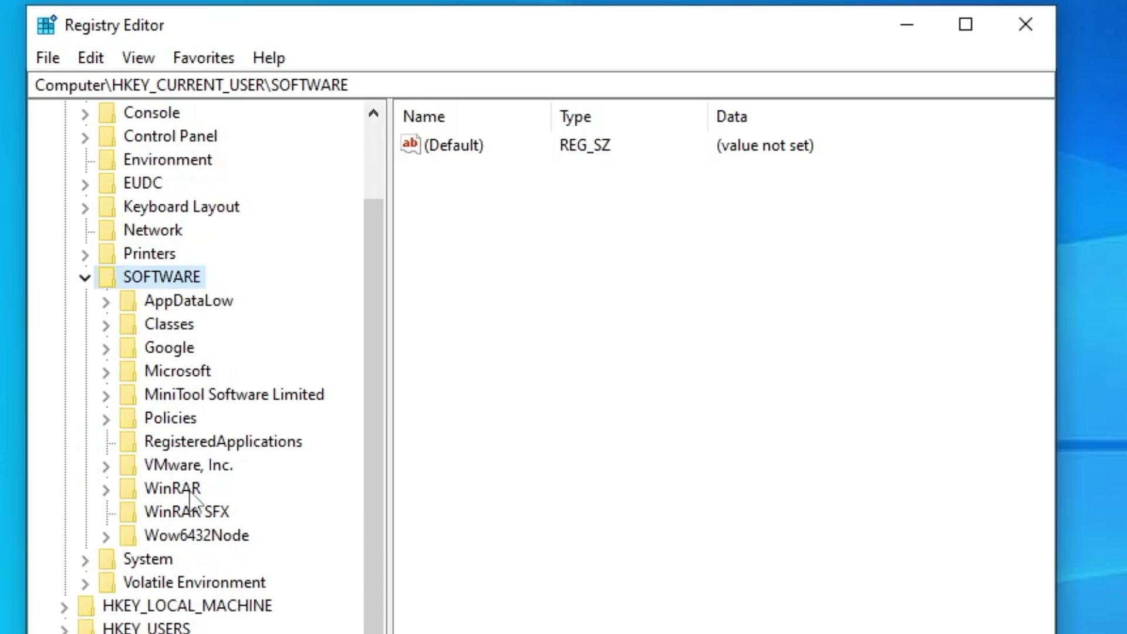
{"action": "left_click", "coordinate": [187, 376]}
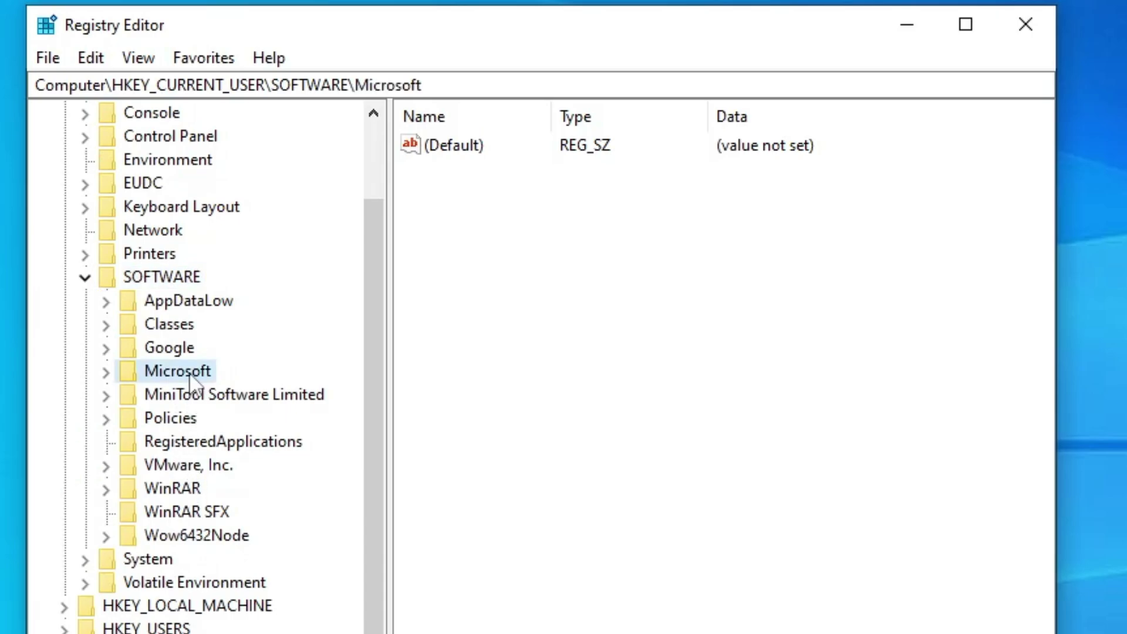
{"action": "double_click", "coordinate": [189, 376]}
Navigate through Windows\Shell\Copilot and select the BingChat key.
{"action": "left_click", "coordinate": [190, 376]}
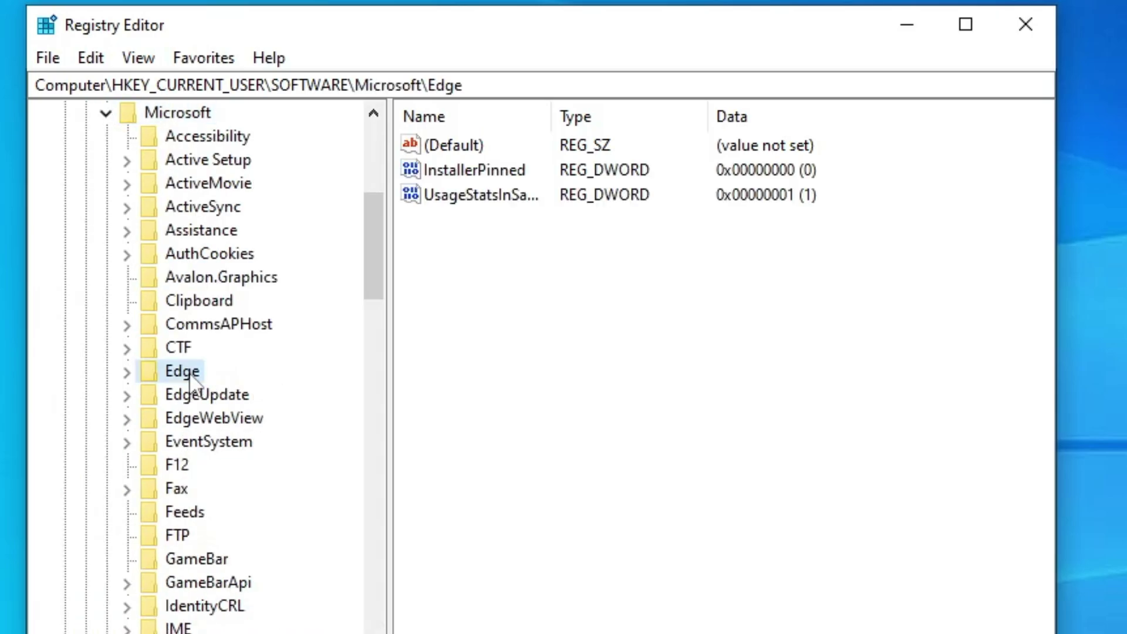
{"action": "key", "text": "w"}
{"action": "scroll", "coordinate": [194, 385], "scroll_direction": "down", "scroll_amount": 5}
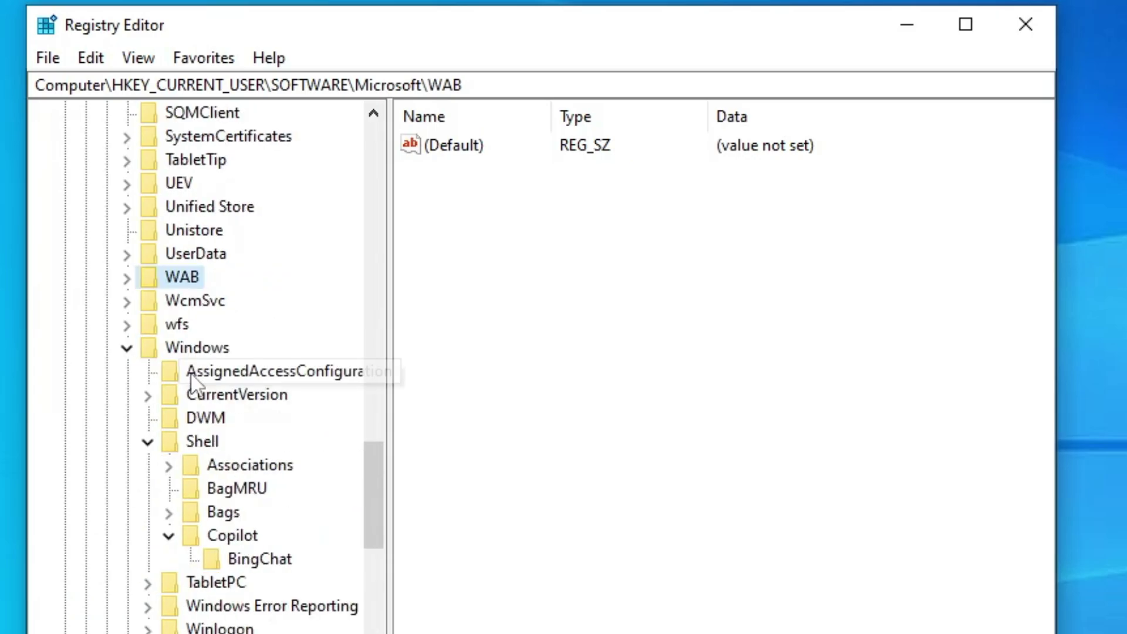
{"action": "left_click", "coordinate": [148, 443]}
{"action": "left_click", "coordinate": [200, 350]}
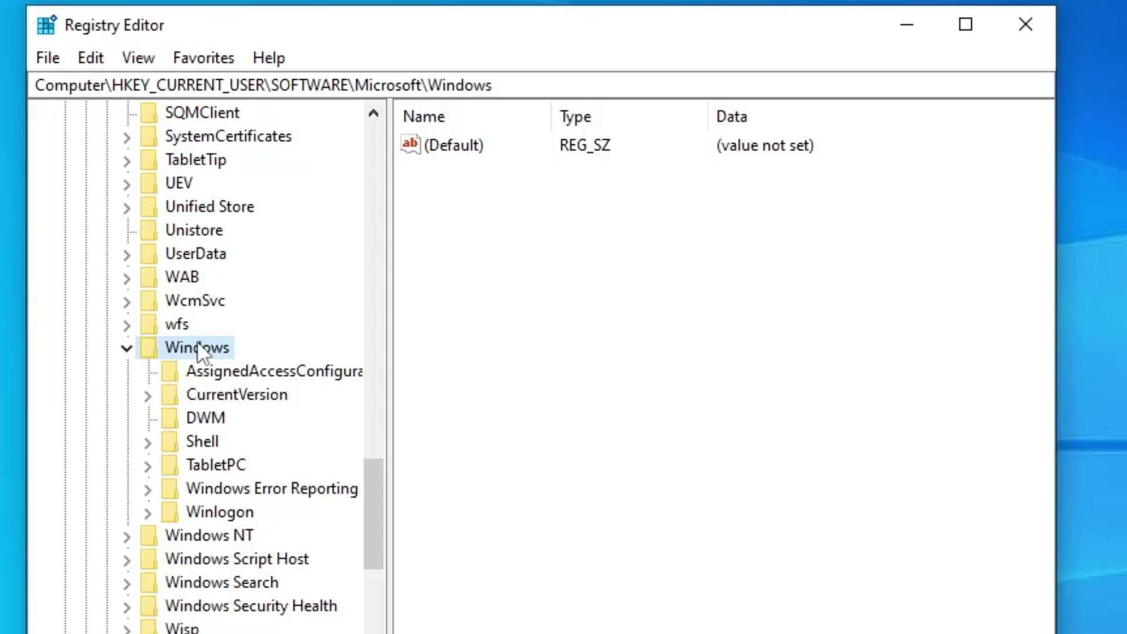
{"action": "scroll", "coordinate": [198, 349], "scroll_direction": "down", "scroll_amount": 1}
{"action": "scroll", "coordinate": [199, 350], "scroll_direction": "down", "scroll_amount": 2}
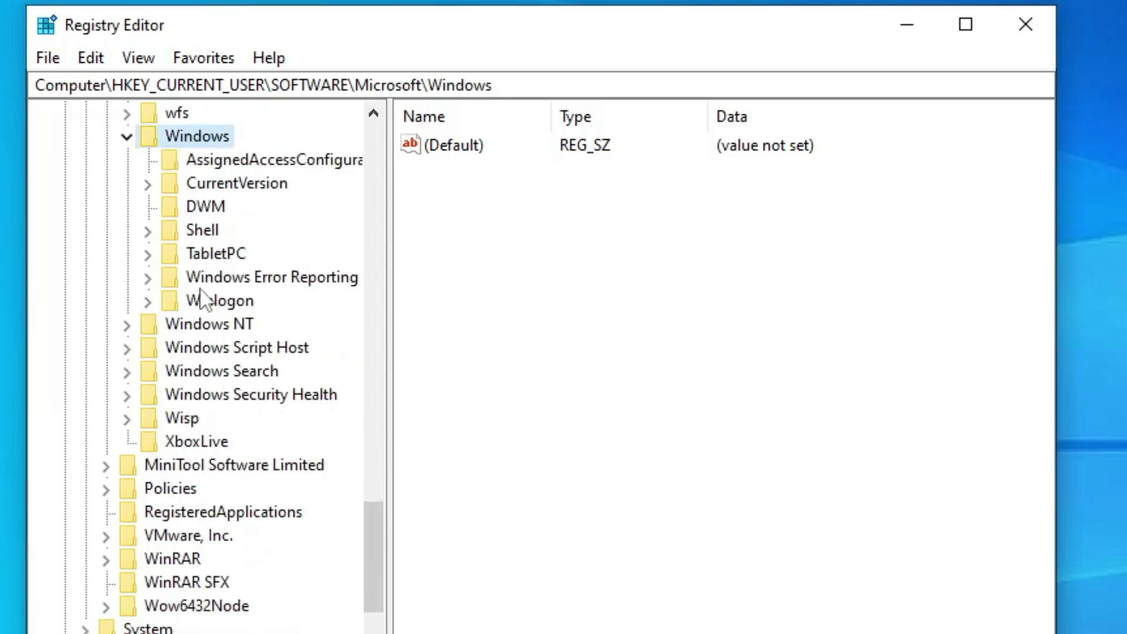
{"action": "left_click", "coordinate": [205, 231]}
{"action": "scroll", "coordinate": [208, 276], "scroll_direction": "up", "scroll_amount": 1}
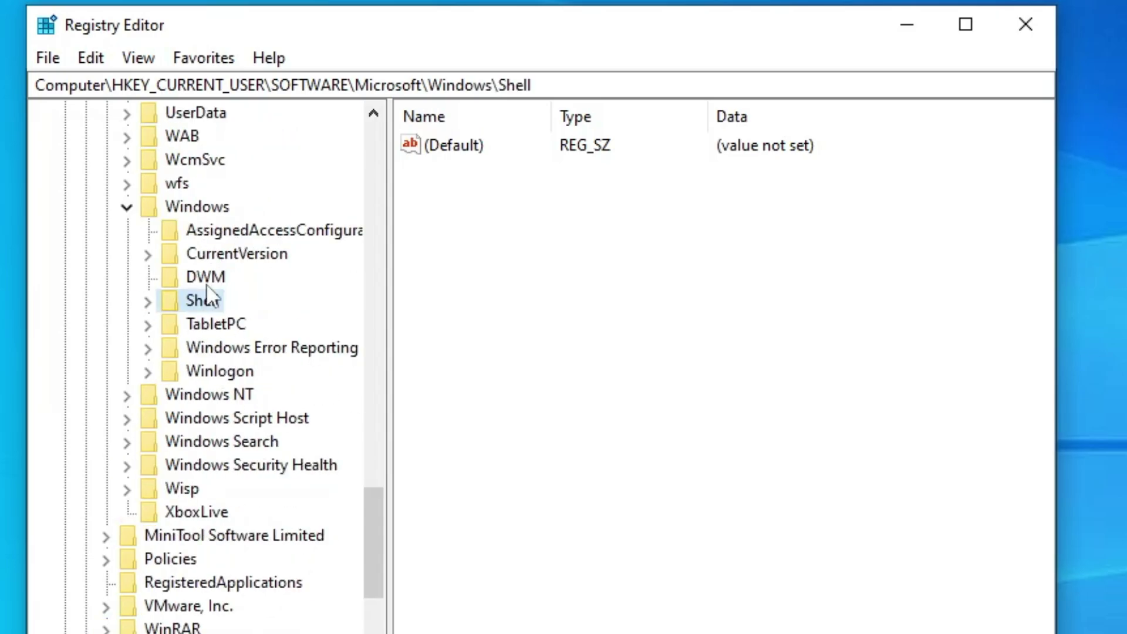
{"action": "double_click", "coordinate": [200, 301]}
{"action": "key", "text": "Down"}
{"action": "key", "text": "Down"}
{"action": "key", "text": "Down"}
{"action": "key", "text": "Down"}
{"action": "key", "text": "Left"}
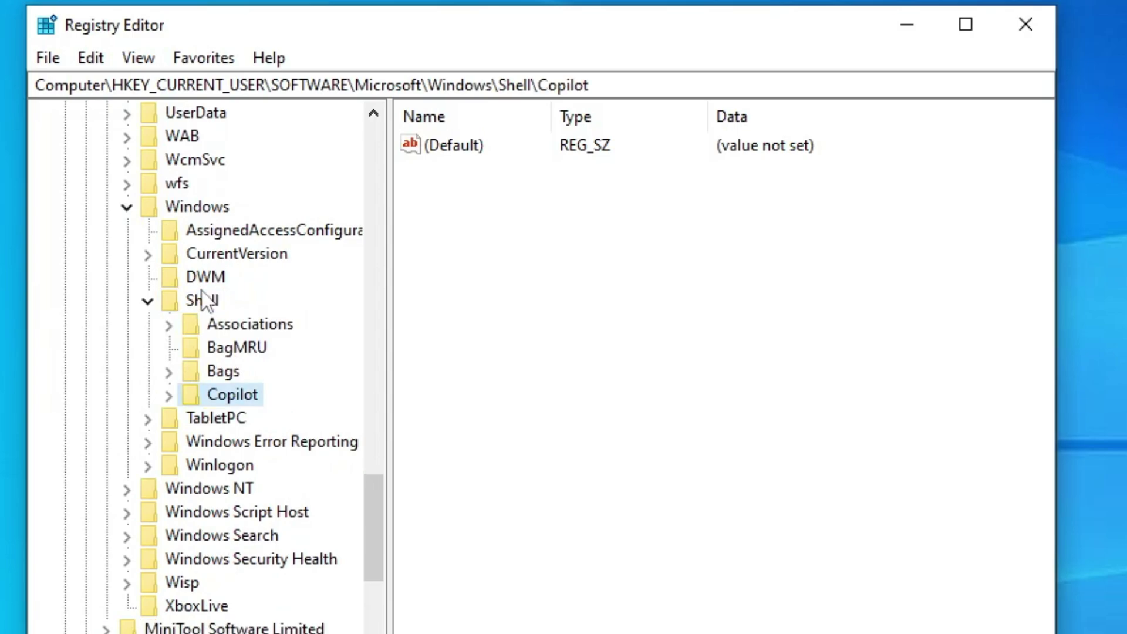
{"action": "double_click", "coordinate": [231, 404]}
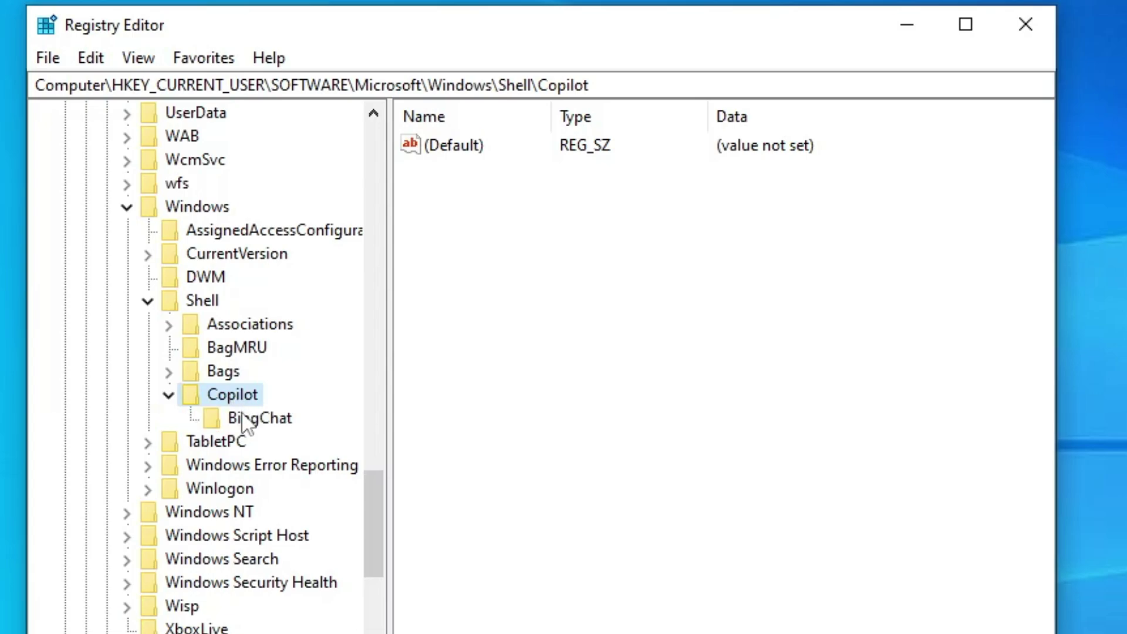
{"action": "left_click", "coordinate": [243, 420]}
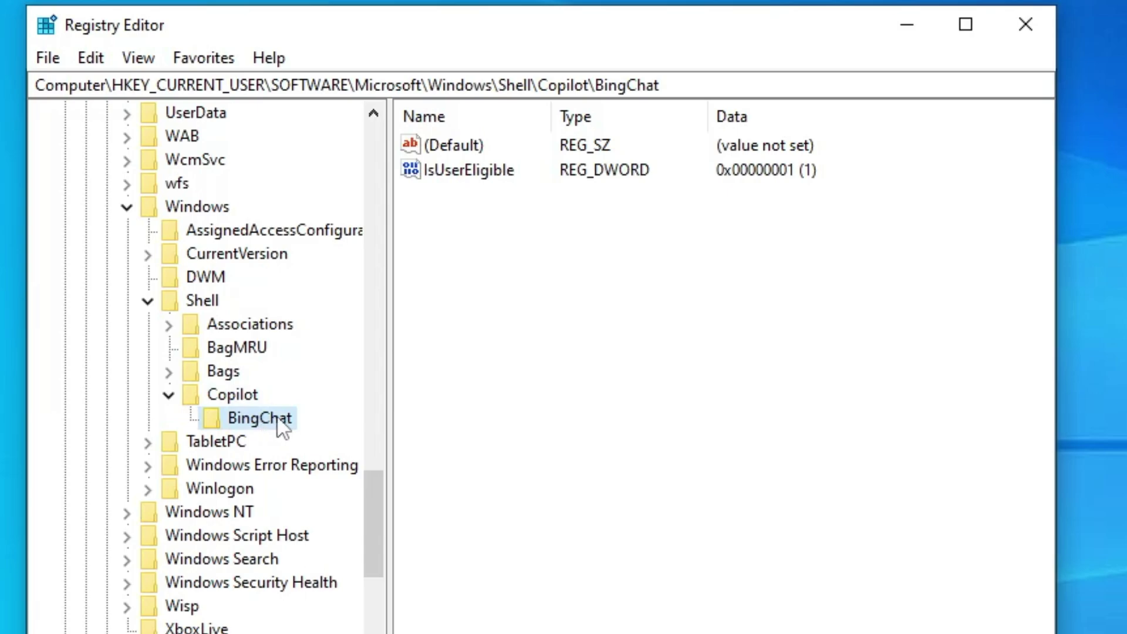
Change the IsUserEligible value data from 0 to 1, then select the parent Copilot key.
{"action": "left_click", "coordinate": [426, 173]}
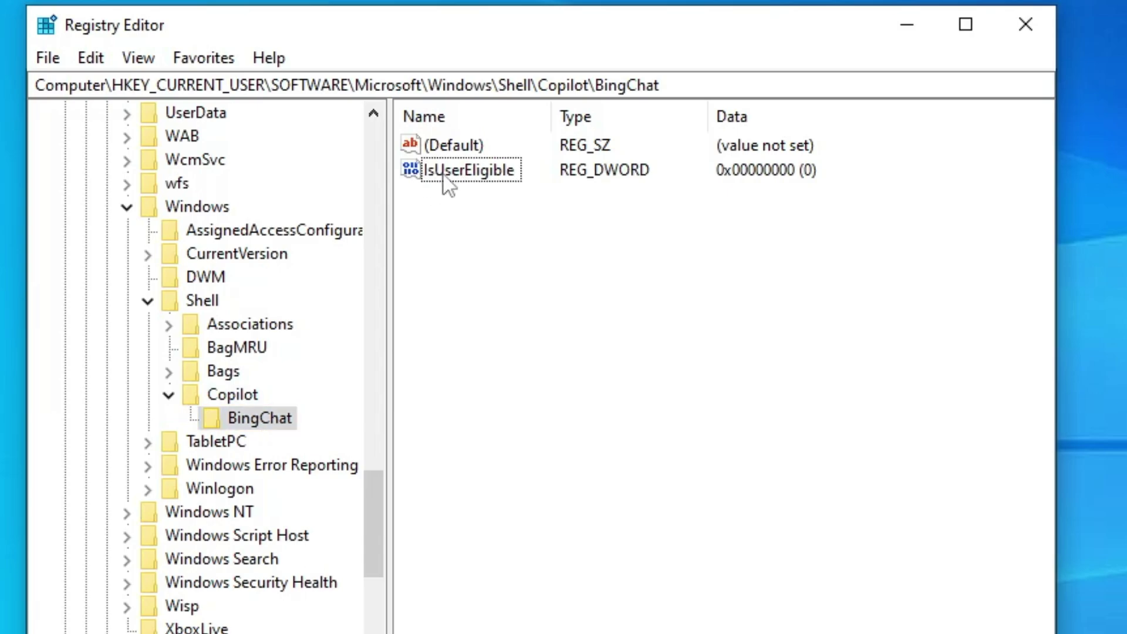
{"action": "double_click", "coordinate": [506, 174]}
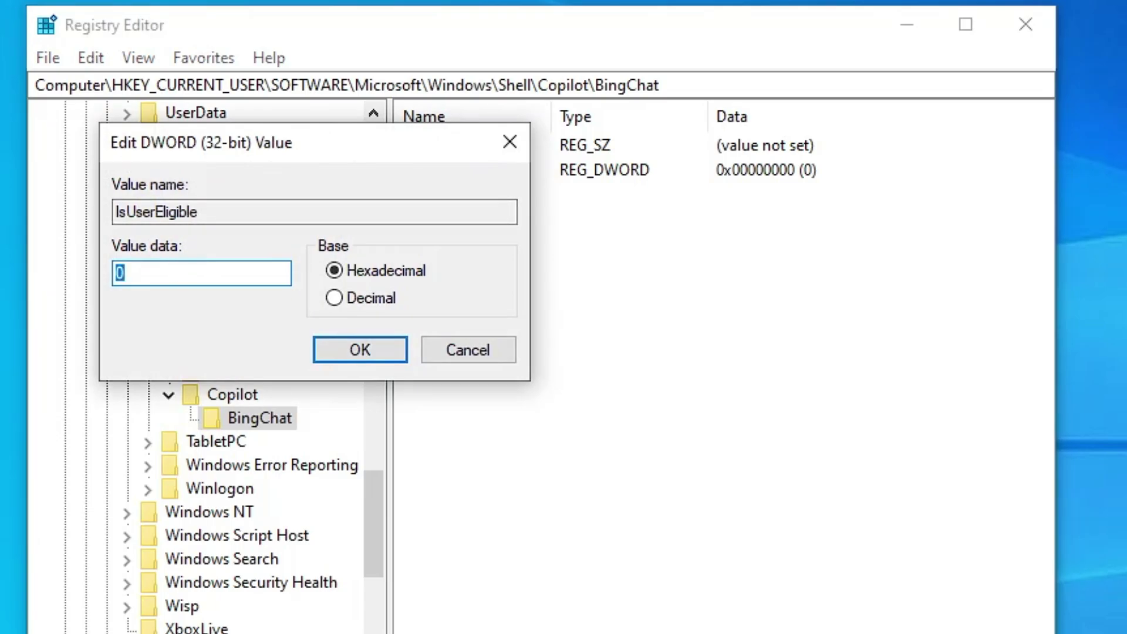
{"action": "type", "text": "1"}
{"action": "left_click", "coordinate": [347, 358]}
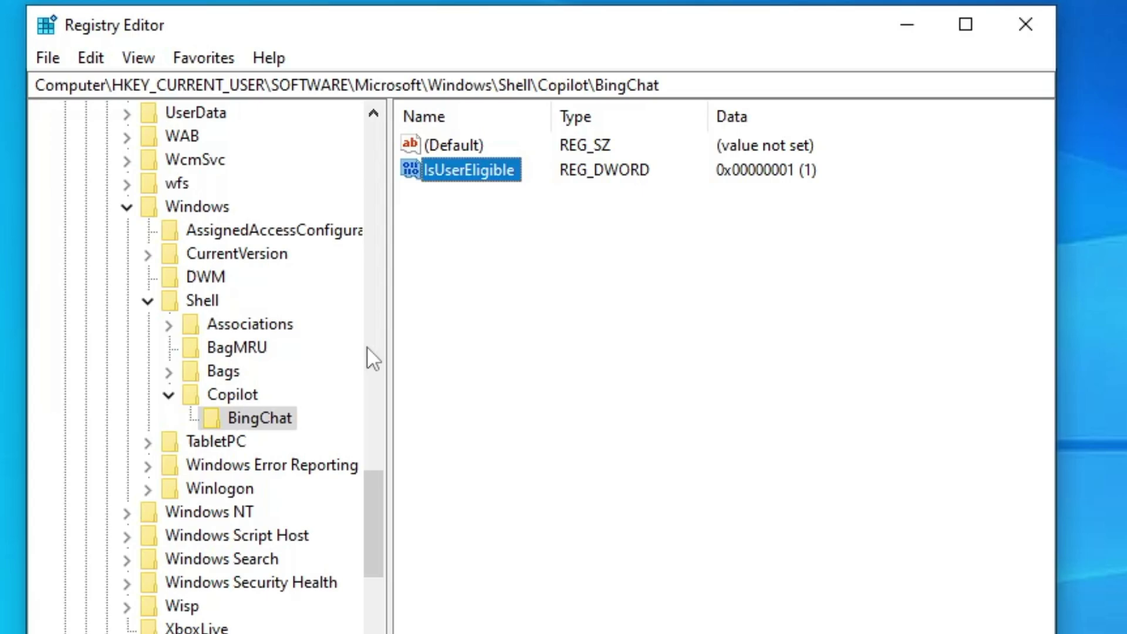
{"action": "left_click", "coordinate": [551, 274]}
{"action": "left_click", "coordinate": [244, 392]}
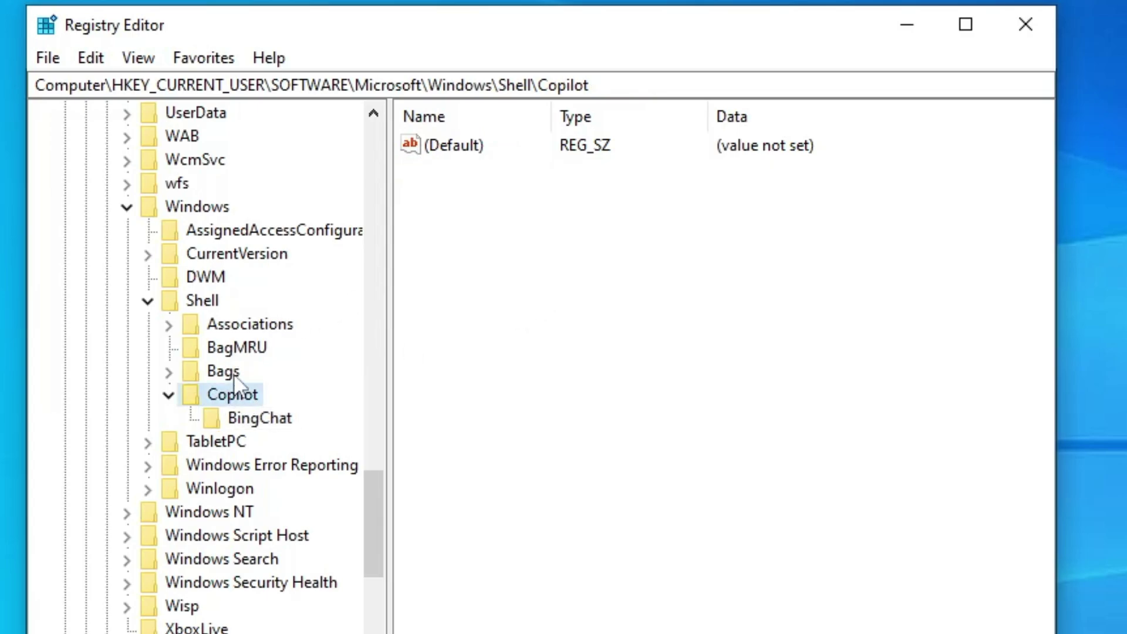
Open the New menus on the Shell and Copilot keys without creating keys, then reselect BingChat.
{"action": "right_click", "coordinate": [200, 300]}
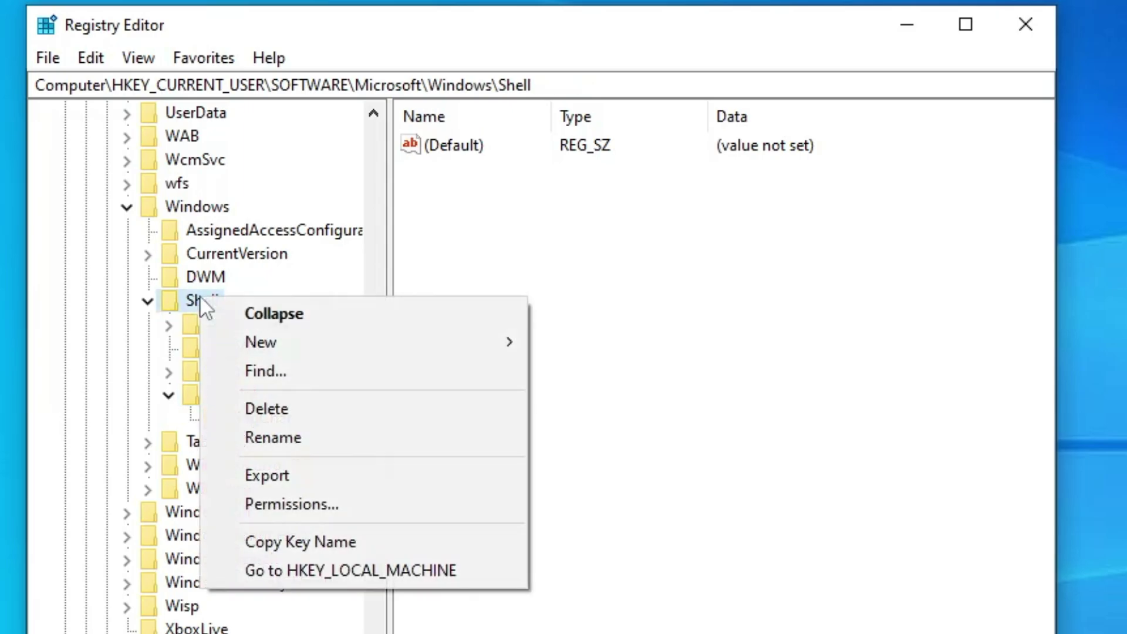
{"action": "mouse_move", "coordinate": [277, 341]}
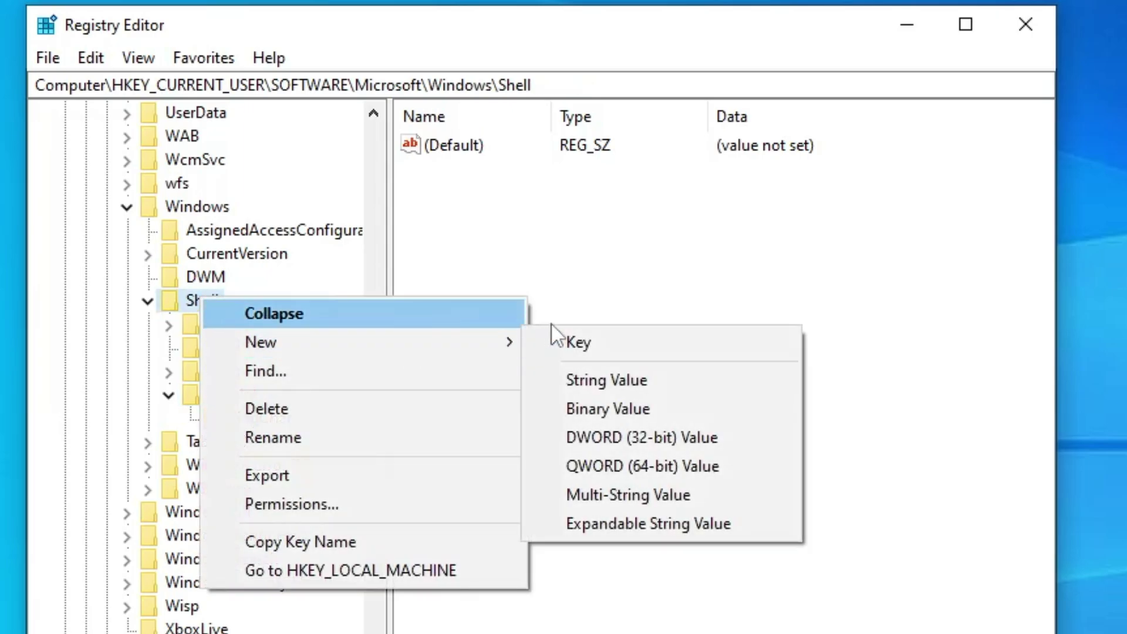
{"action": "left_click", "coordinate": [591, 288]}
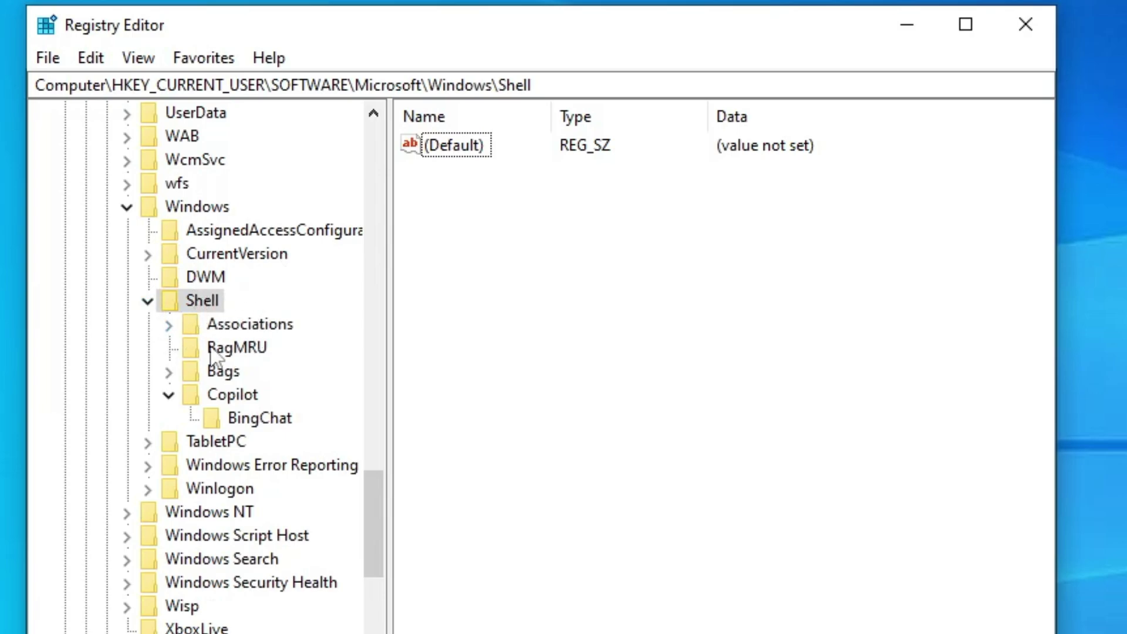
{"action": "right_click", "coordinate": [234, 394]}
{"action": "mouse_move", "coordinate": [325, 435]}
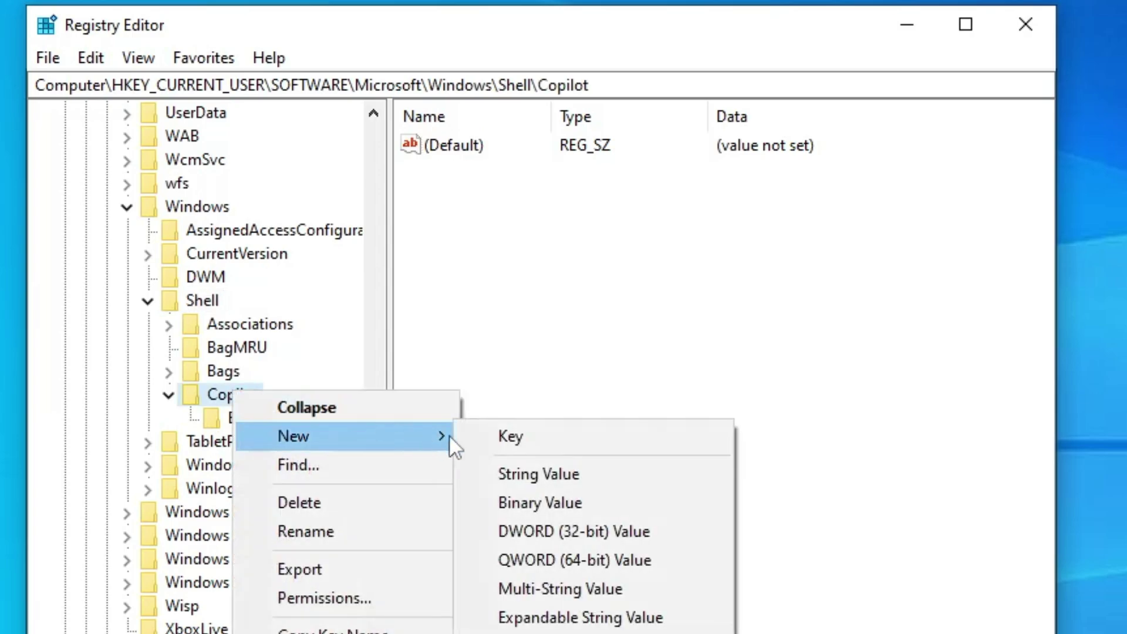
{"action": "left_click", "coordinate": [415, 364]}
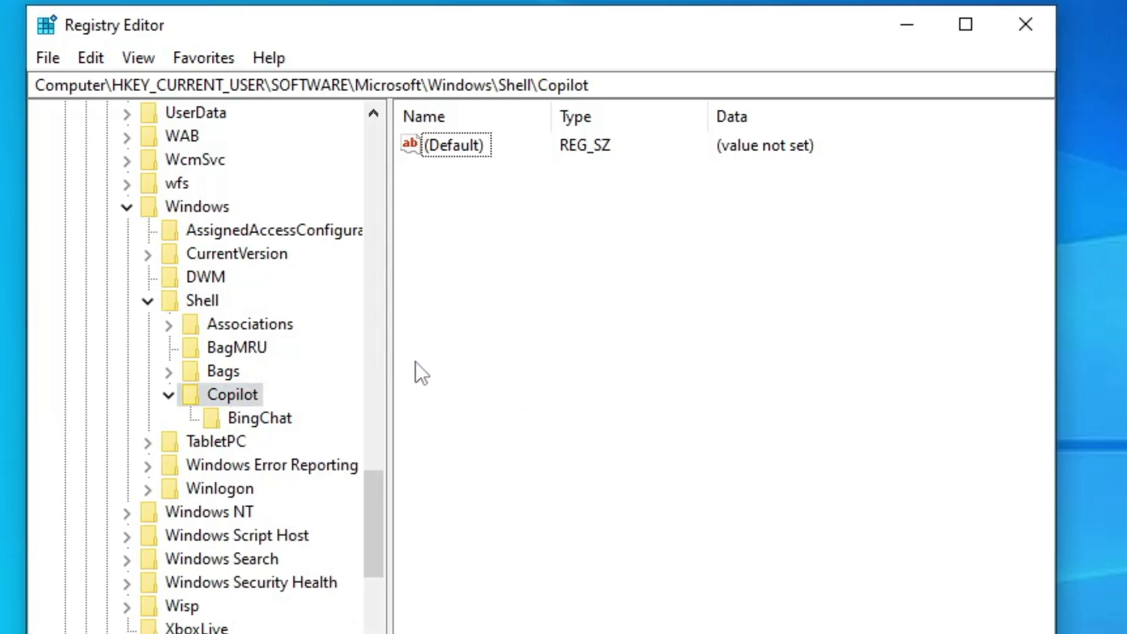
{"action": "left_click", "coordinate": [244, 419]}
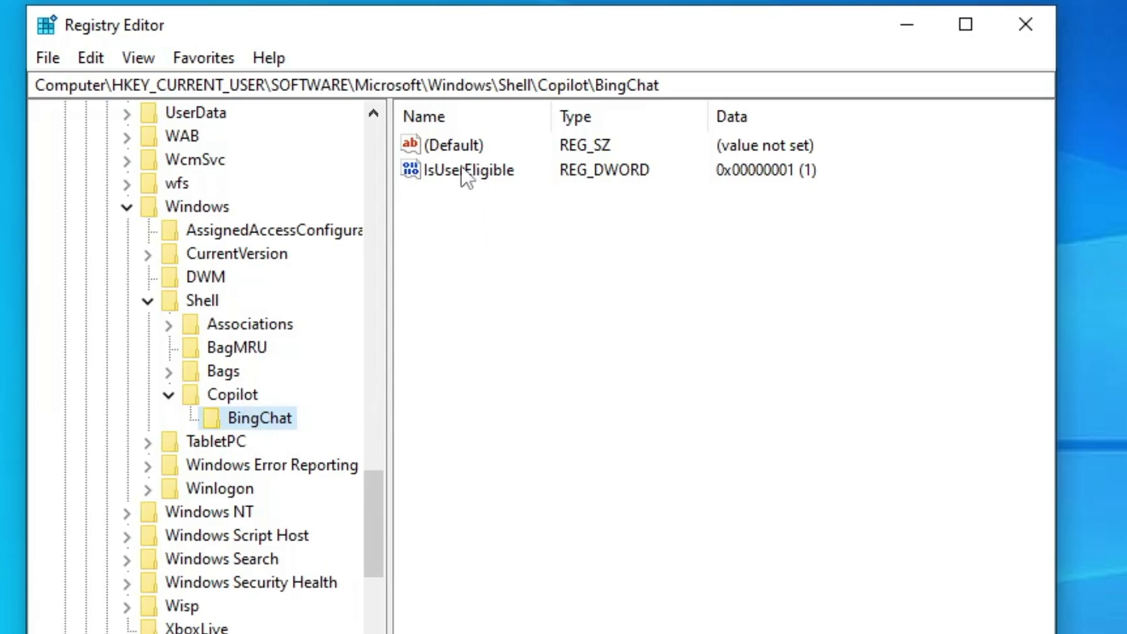
Open the values pane's New menu beside IsUserEligible and dismiss it without adding a DWORD.
{"action": "left_click", "coordinate": [435, 176]}
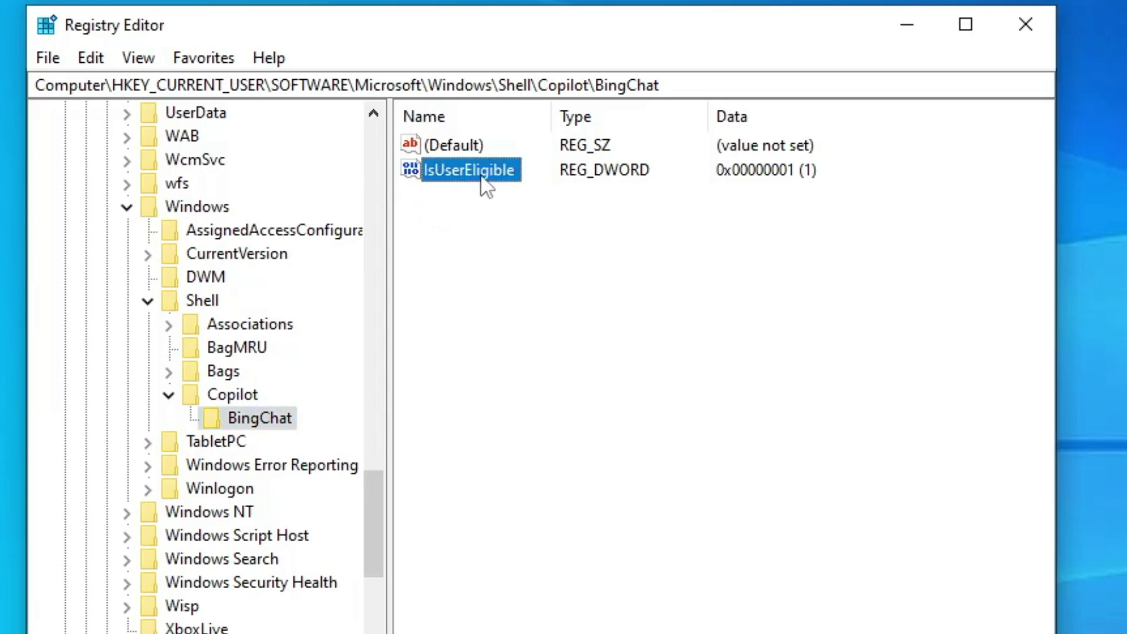
{"action": "right_click", "coordinate": [597, 265]}
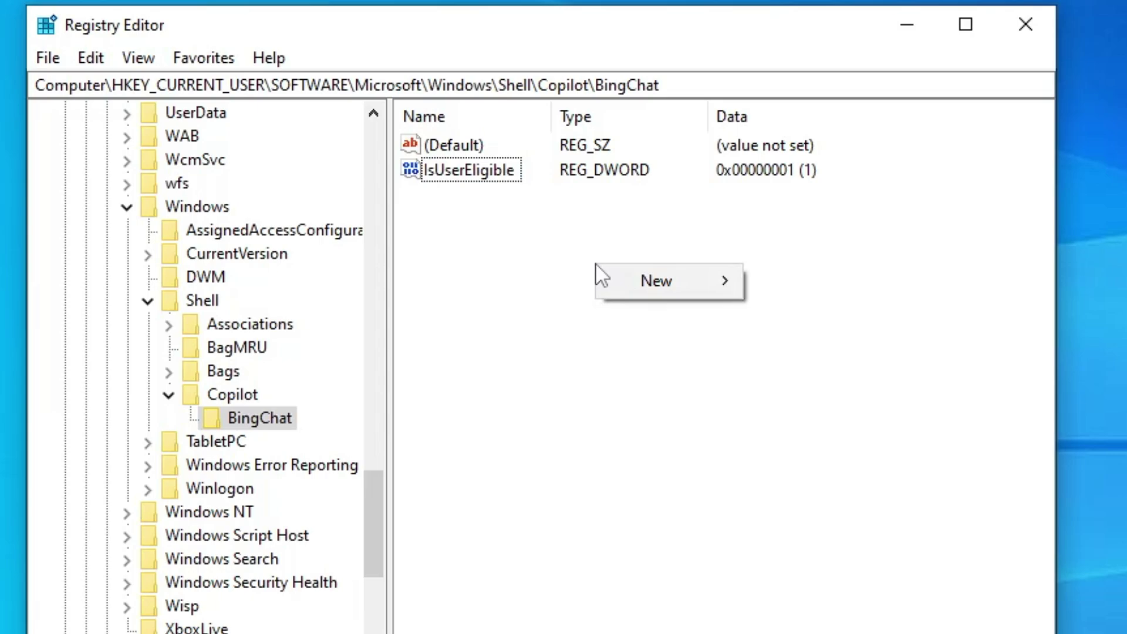
{"action": "mouse_move", "coordinate": [662, 291]}
{"action": "left_click", "coordinate": [641, 219]}
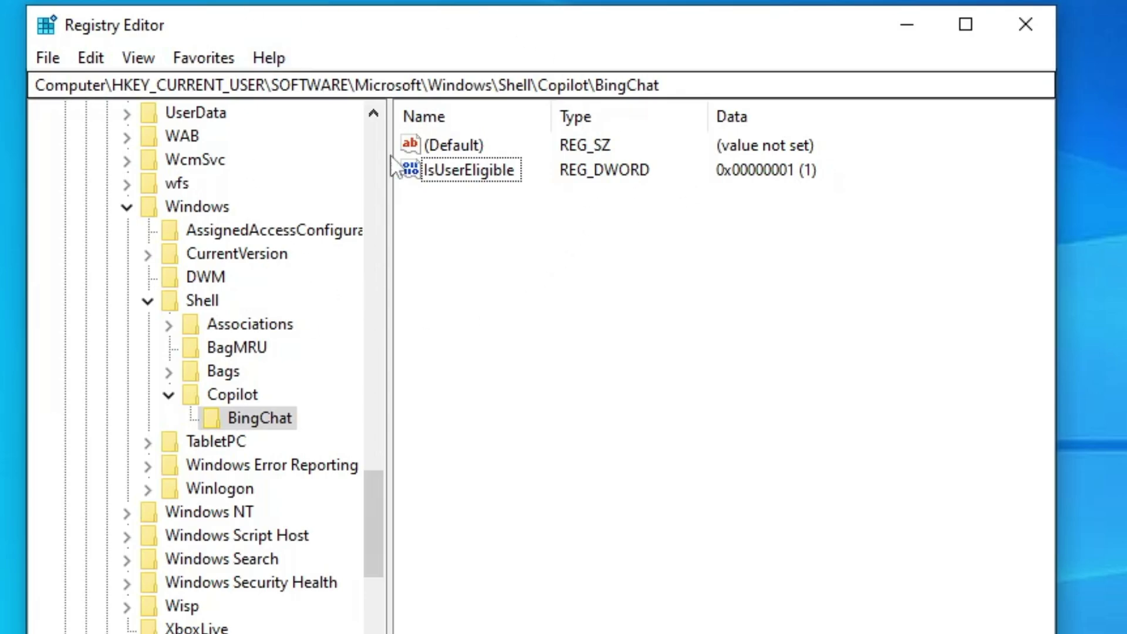
Close Registry Editor and turn on Show Copilot (preview) button from the taskbar menu.
{"action": "left_click", "coordinate": [1027, 36]}
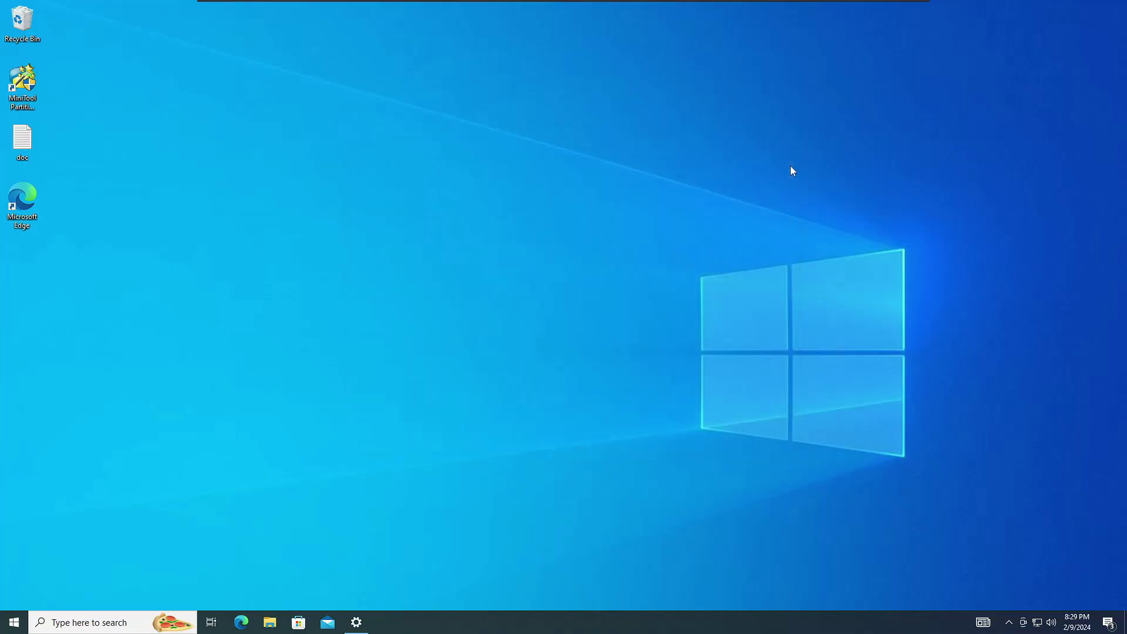
{"action": "right_click", "coordinate": [903, 622]}
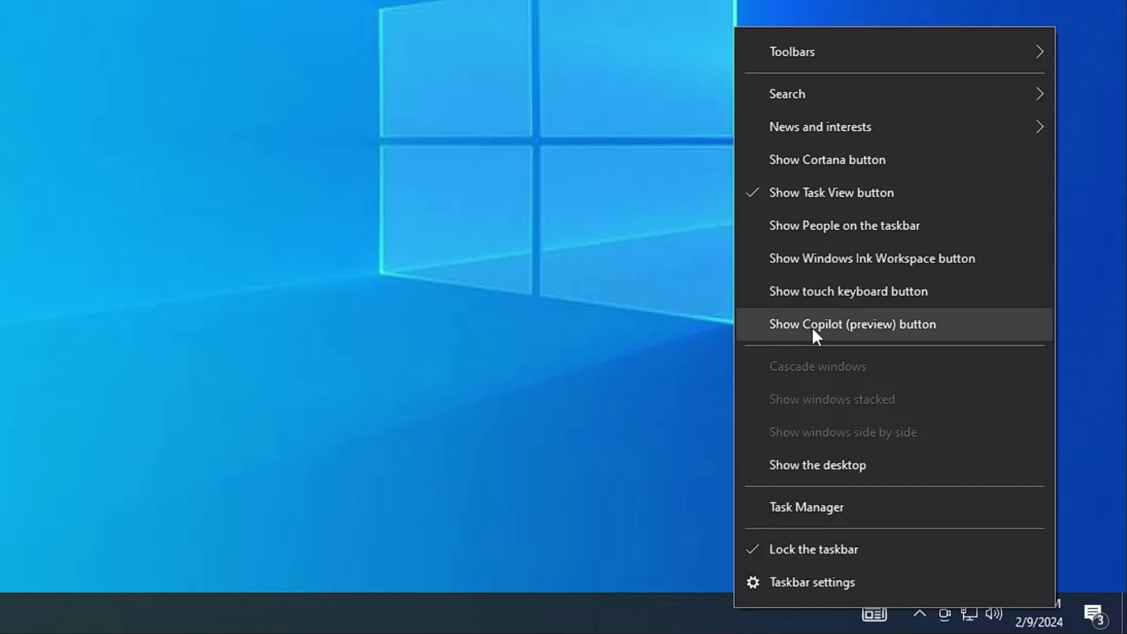
{"action": "left_click", "coordinate": [919, 328]}
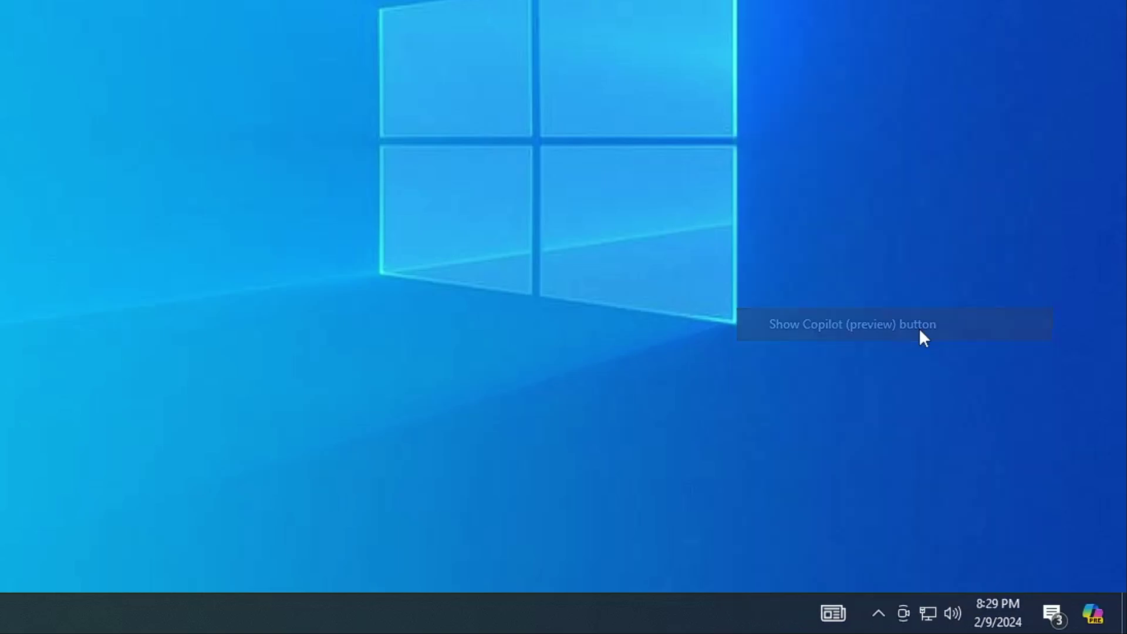
Open Copilot from its taskbar button and ask it 'Windows 11 24h2'.
{"action": "left_click", "coordinate": [1092, 615]}
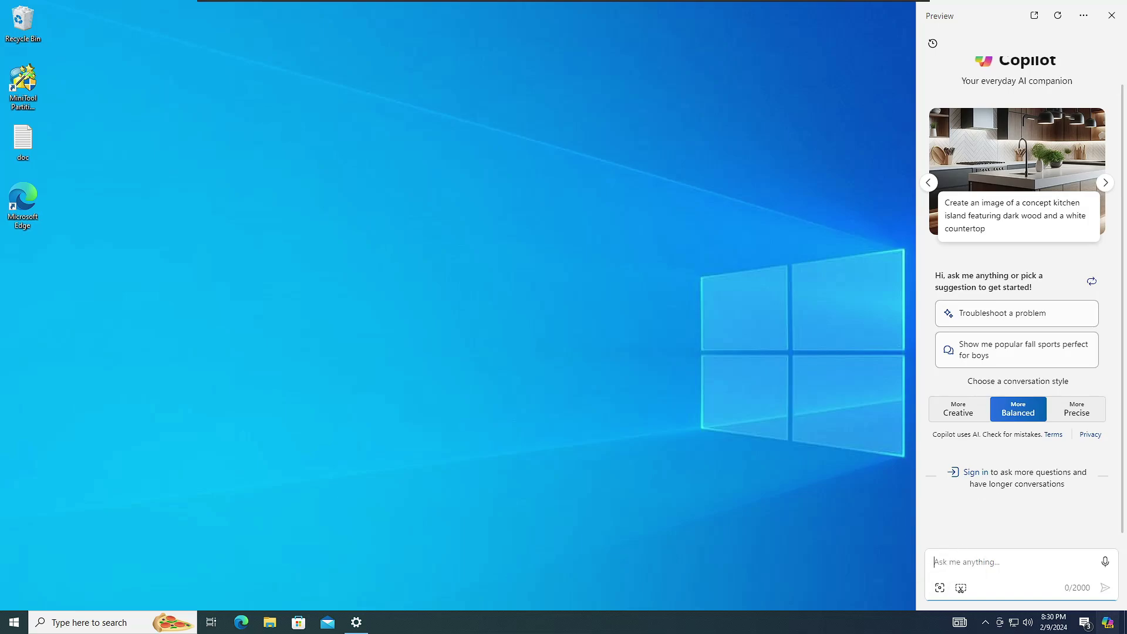
{"action": "type", "text": "W"}
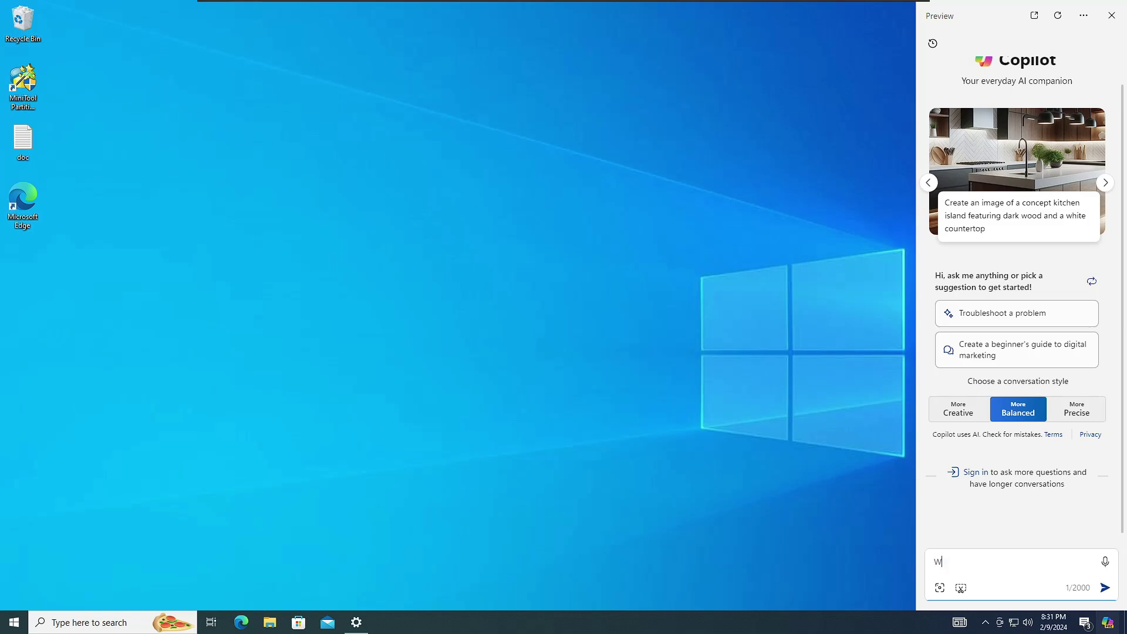
{"action": "type", "text": "indows 11 24h2"}
{"action": "key", "text": "Return"}
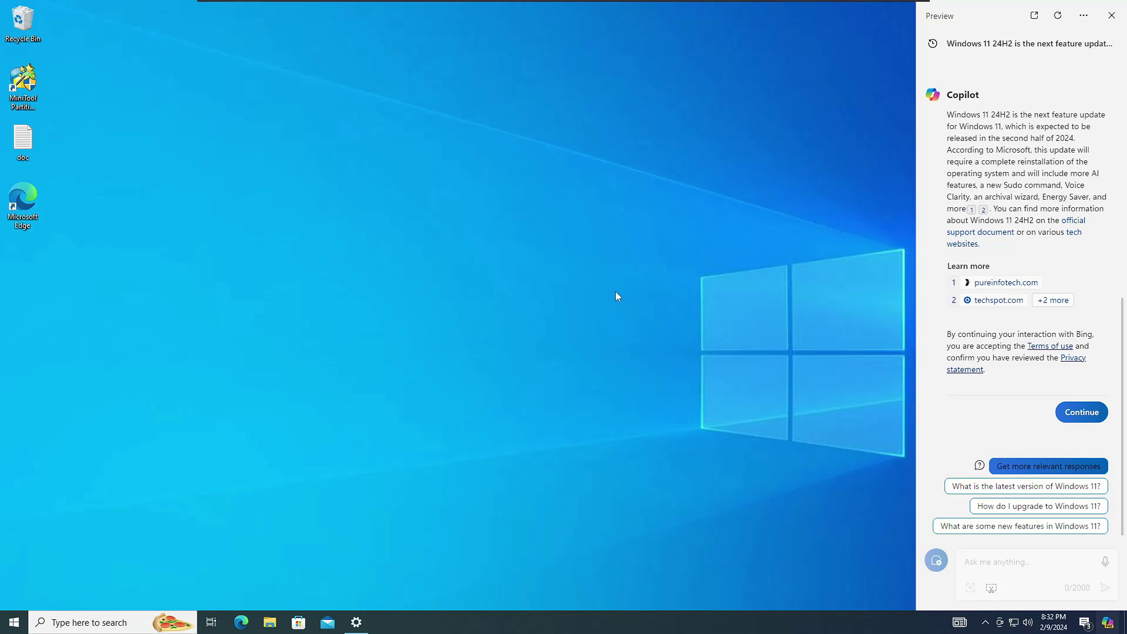
Open Settings' update history, select KB5034122 under Installed Updates, then close that list.
{"action": "right_click", "coordinate": [16, 622]}
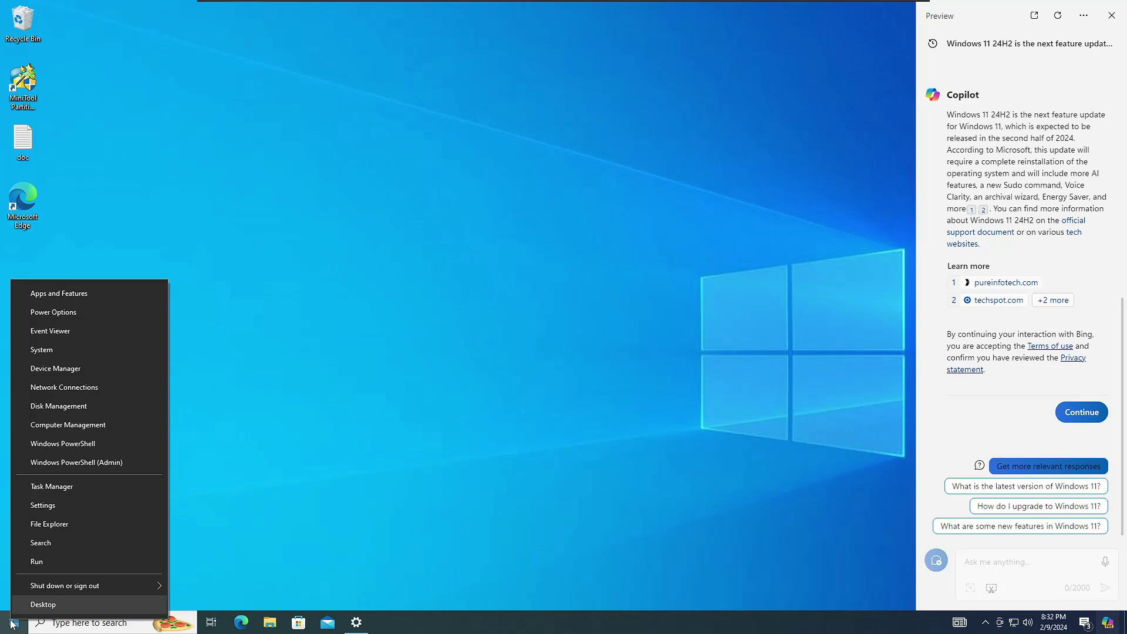
{"action": "left_click", "coordinate": [44, 505]}
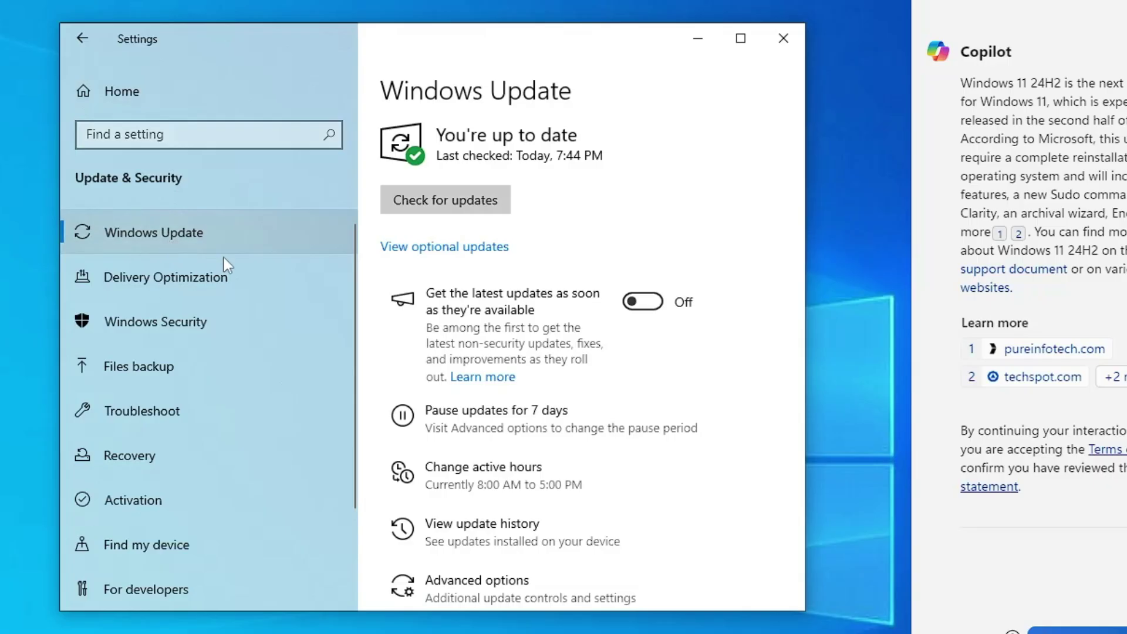
{"action": "scroll", "coordinate": [455, 370], "scroll_direction": "down", "scroll_amount": 3}
{"action": "left_click", "coordinate": [489, 362]}
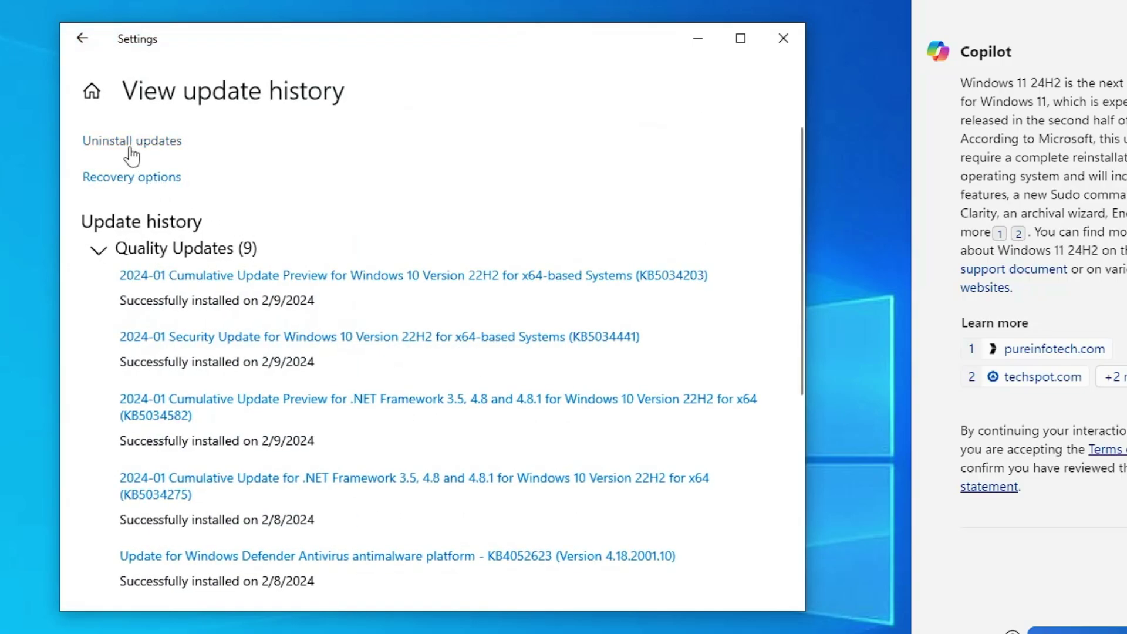
{"action": "left_click", "coordinate": [130, 149]}
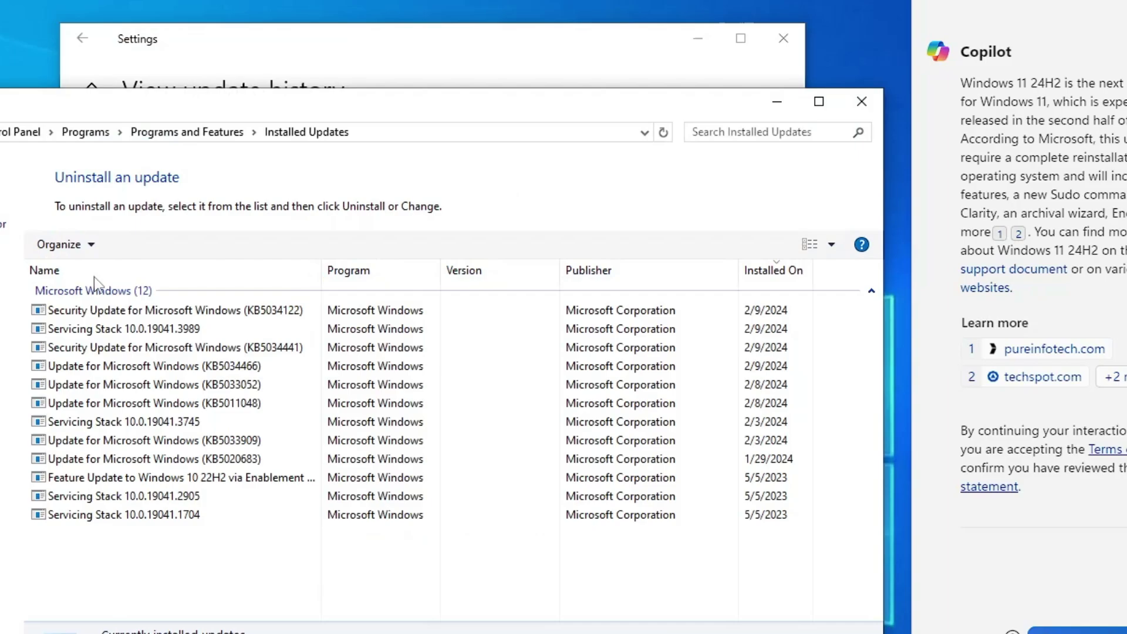
{"action": "left_click", "coordinate": [208, 314]}
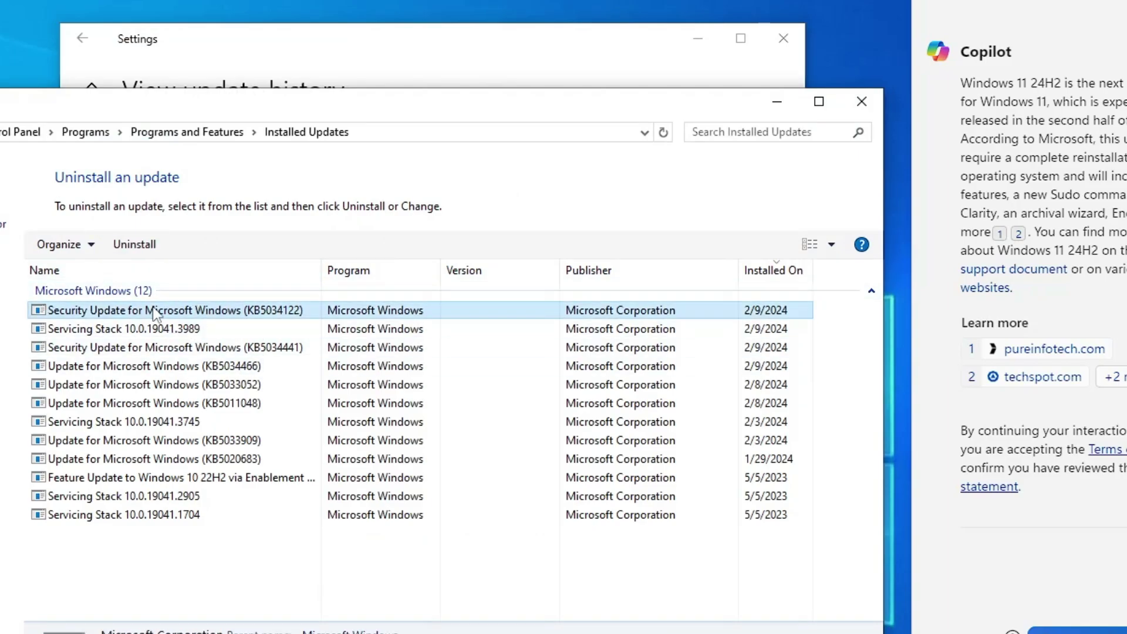
{"action": "left_click", "coordinate": [862, 102]}
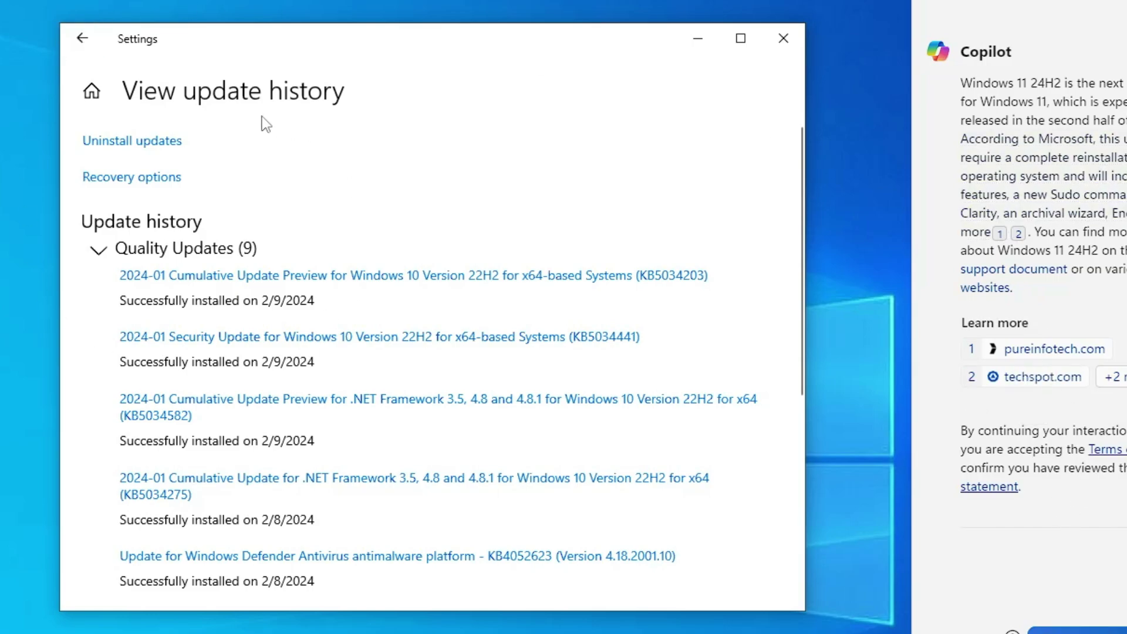
{"action": "left_click", "coordinate": [783, 38]}
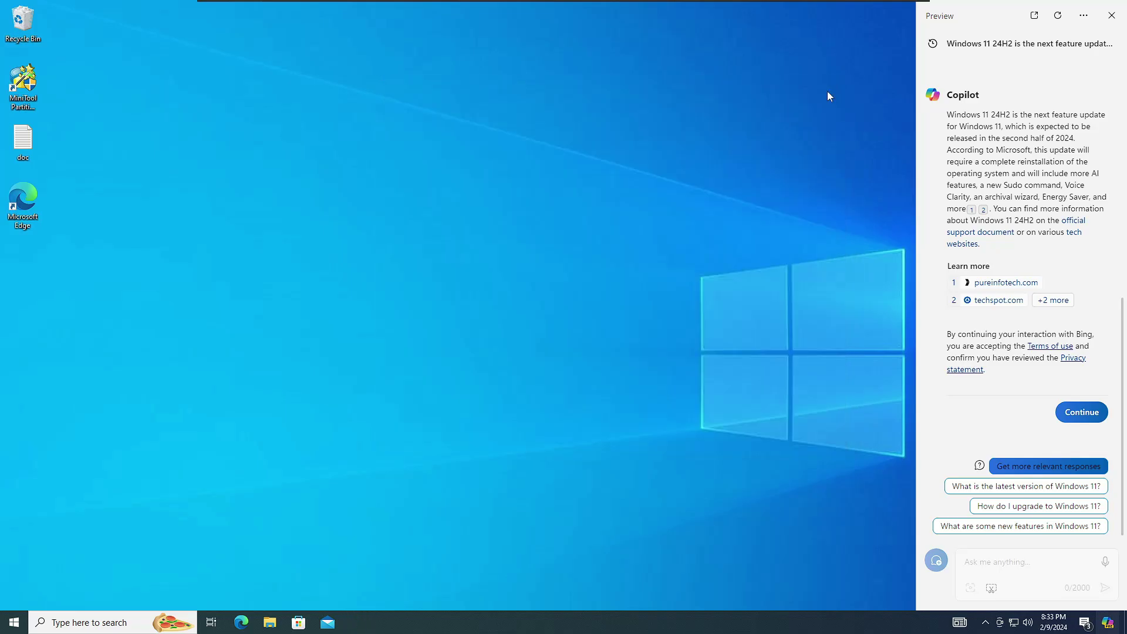